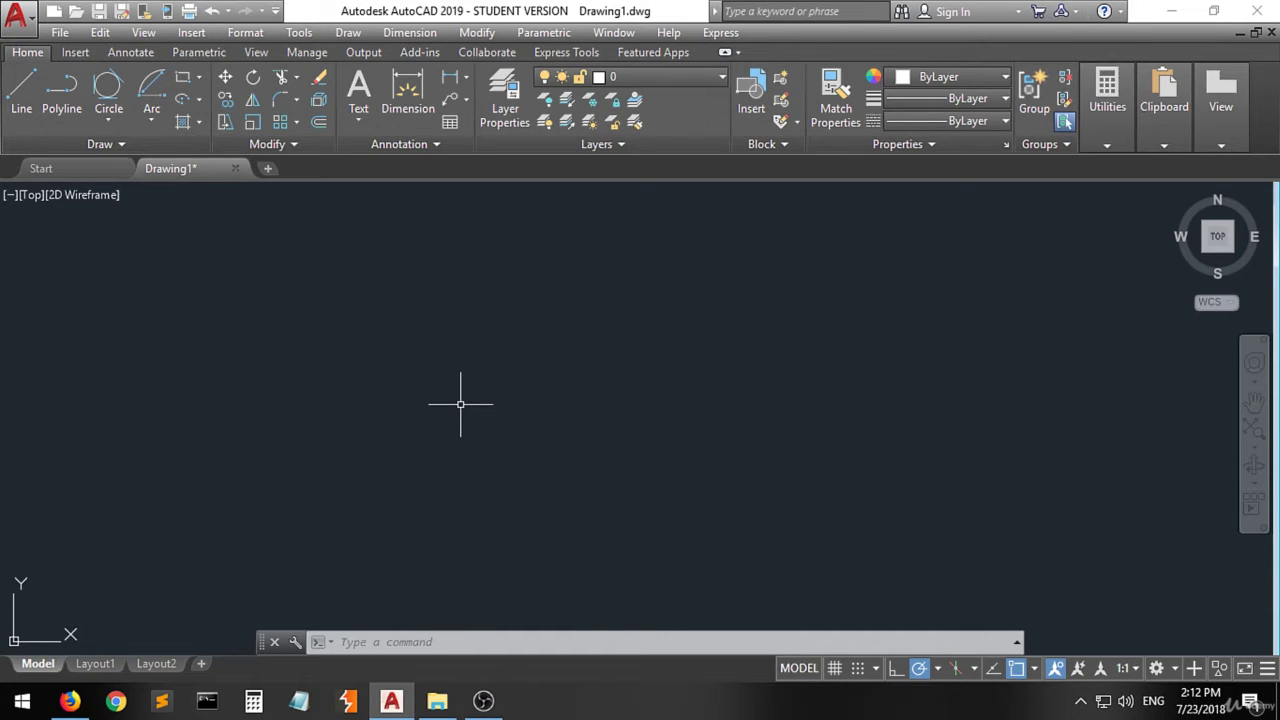
- Draw a single horizontal line segment in the left-centre part of the empty drawing with the Line command
{"action": "type", "text": "l"}
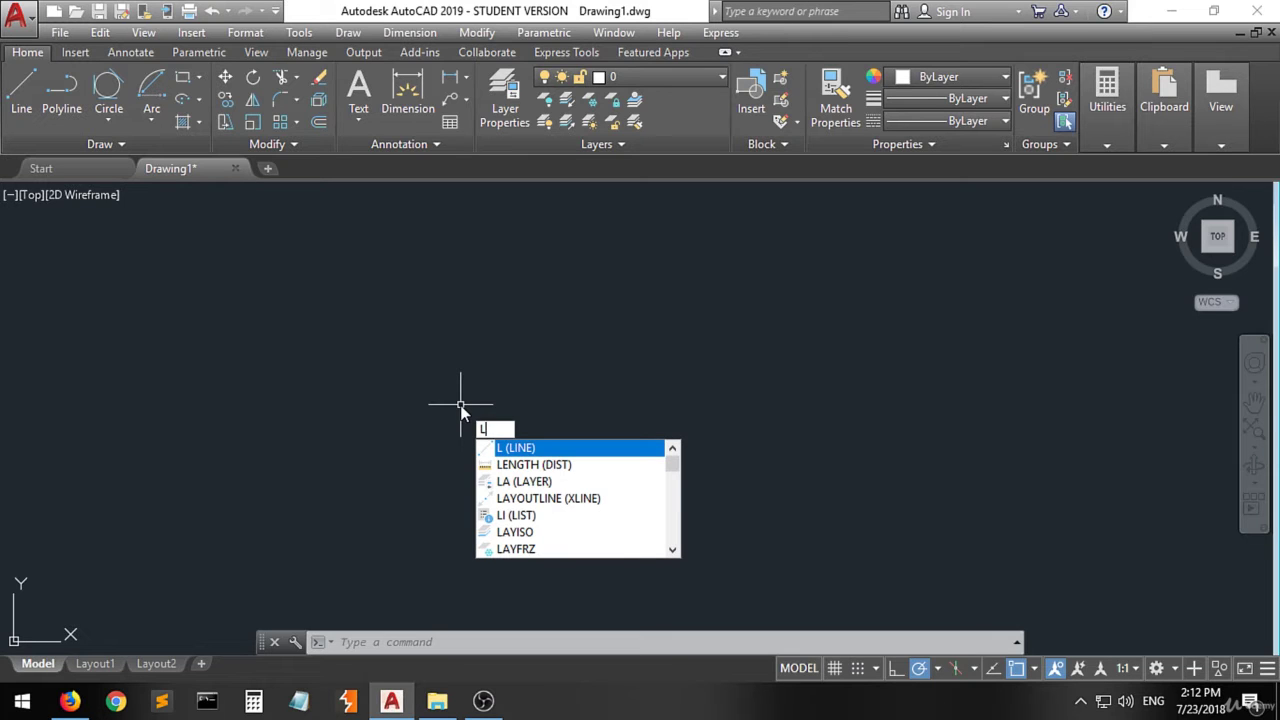
{"action": "left_click", "coordinate": [529, 452]}
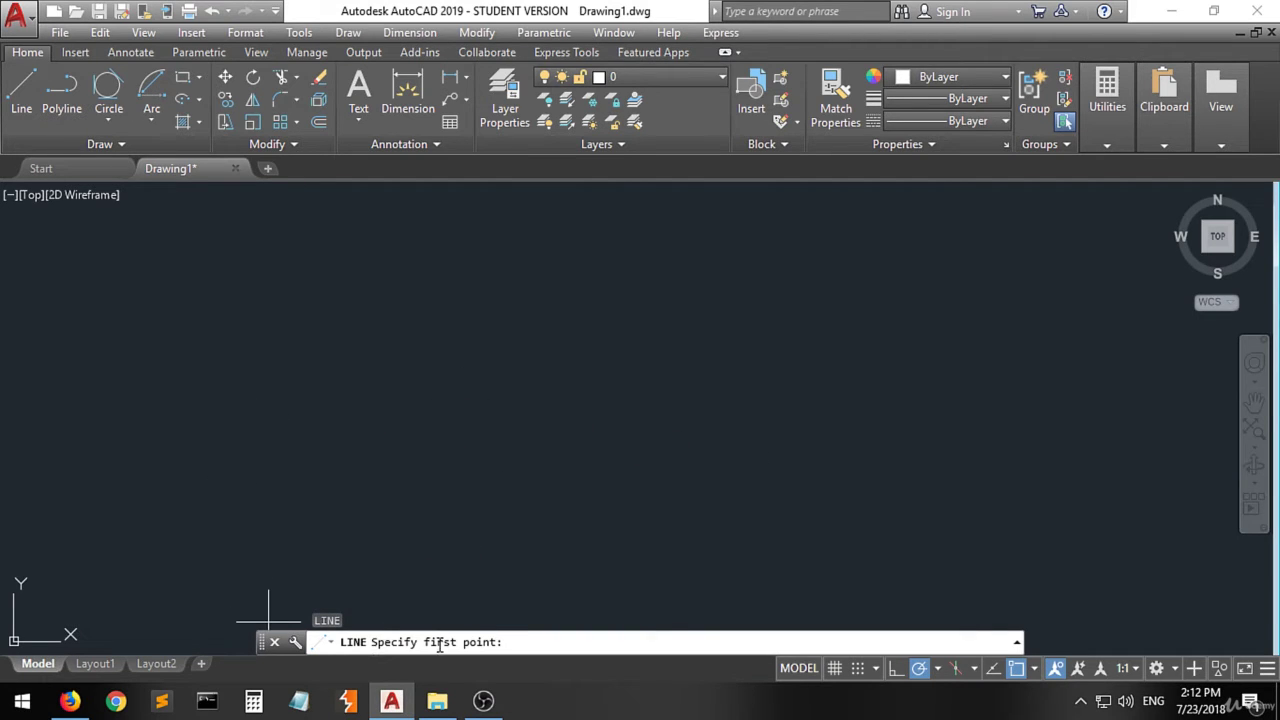
{"action": "left_click", "coordinate": [346, 418]}
{"action": "left_click", "coordinate": [526, 418]}
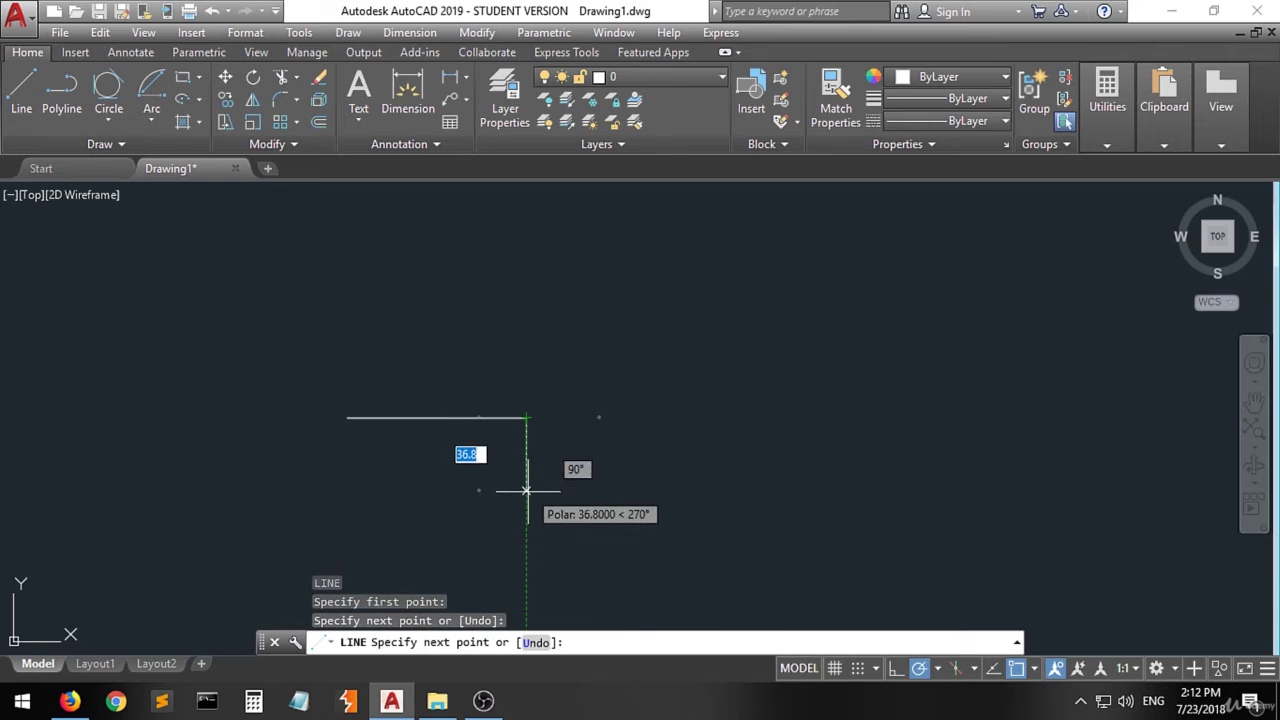
{"action": "key", "text": "Return"}
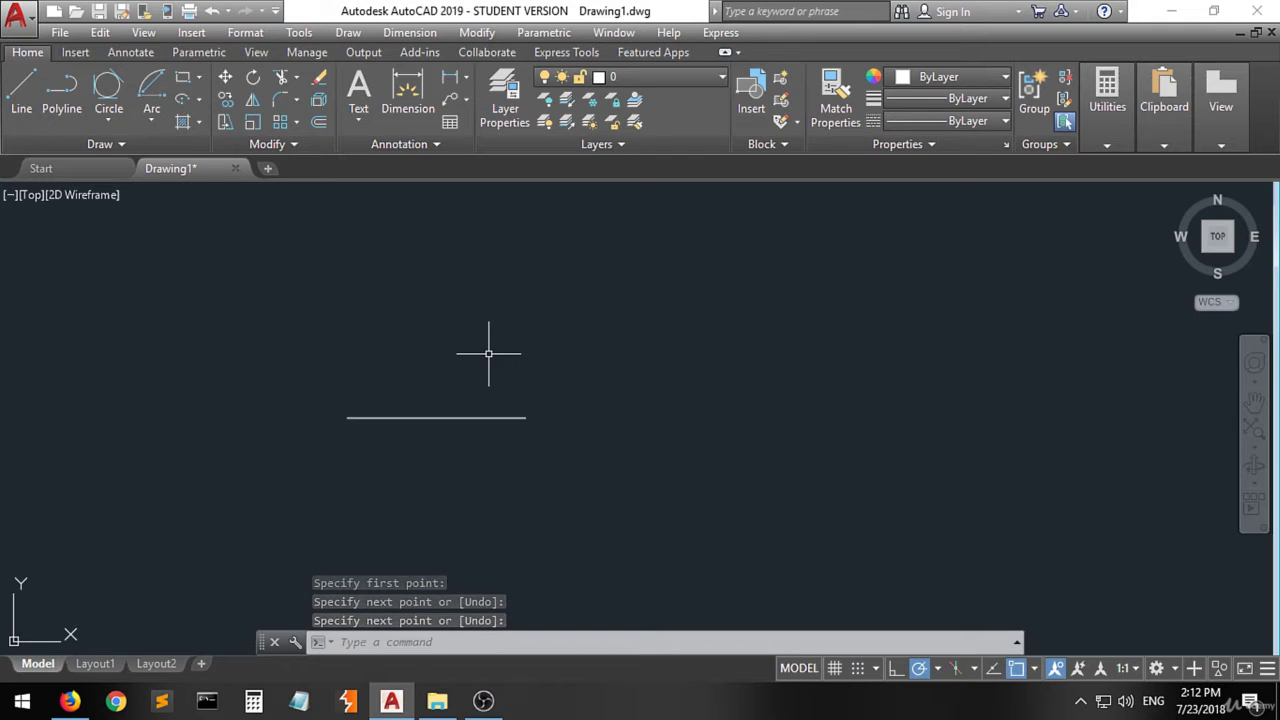
- Draw a single slanted line to the right of the horizontal line, running from upper right down to lower left
{"action": "type", "text": "l"}
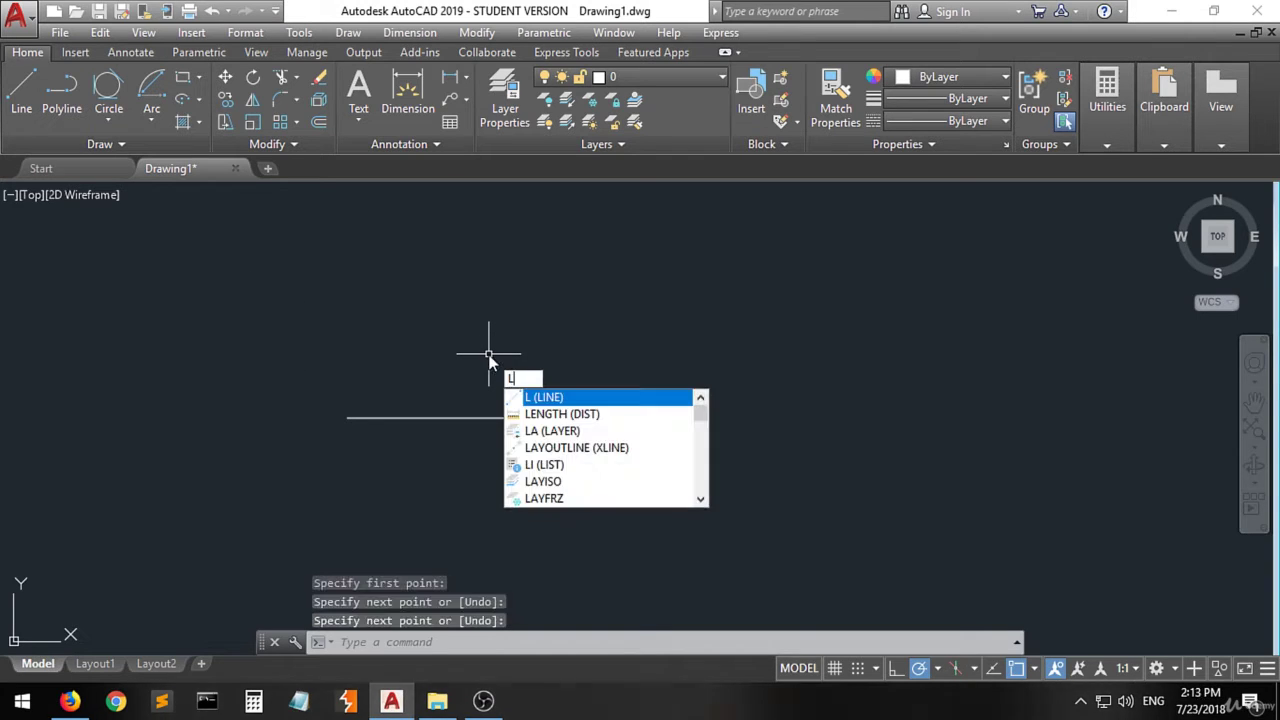
{"action": "key", "text": "Return"}
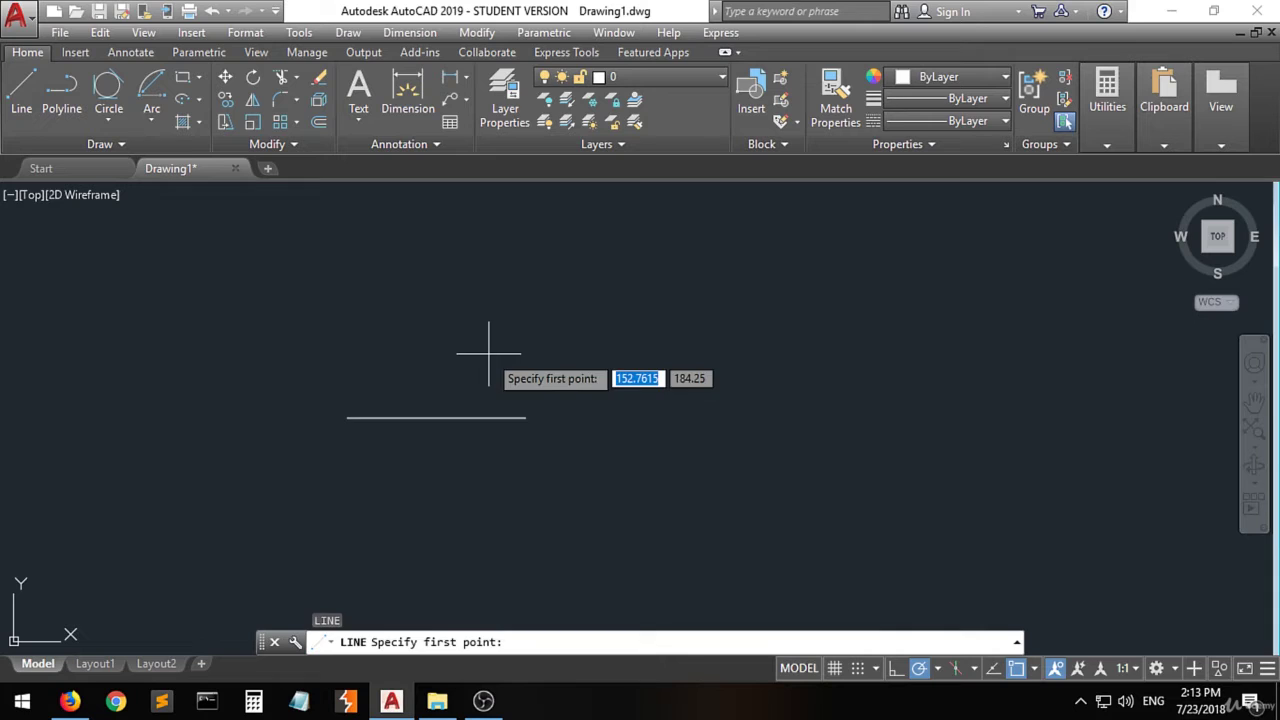
{"action": "left_click", "coordinate": [697, 314]}
{"action": "left_click", "coordinate": [590, 479]}
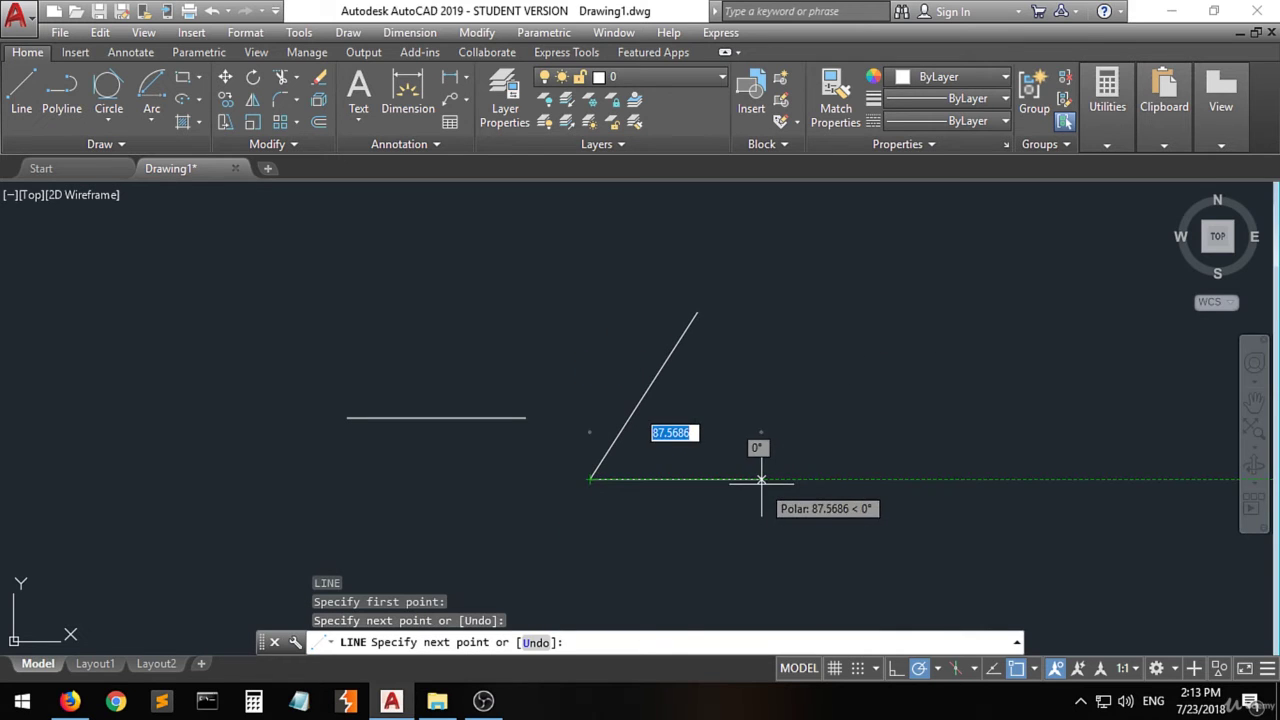
{"action": "key", "text": "Return"}
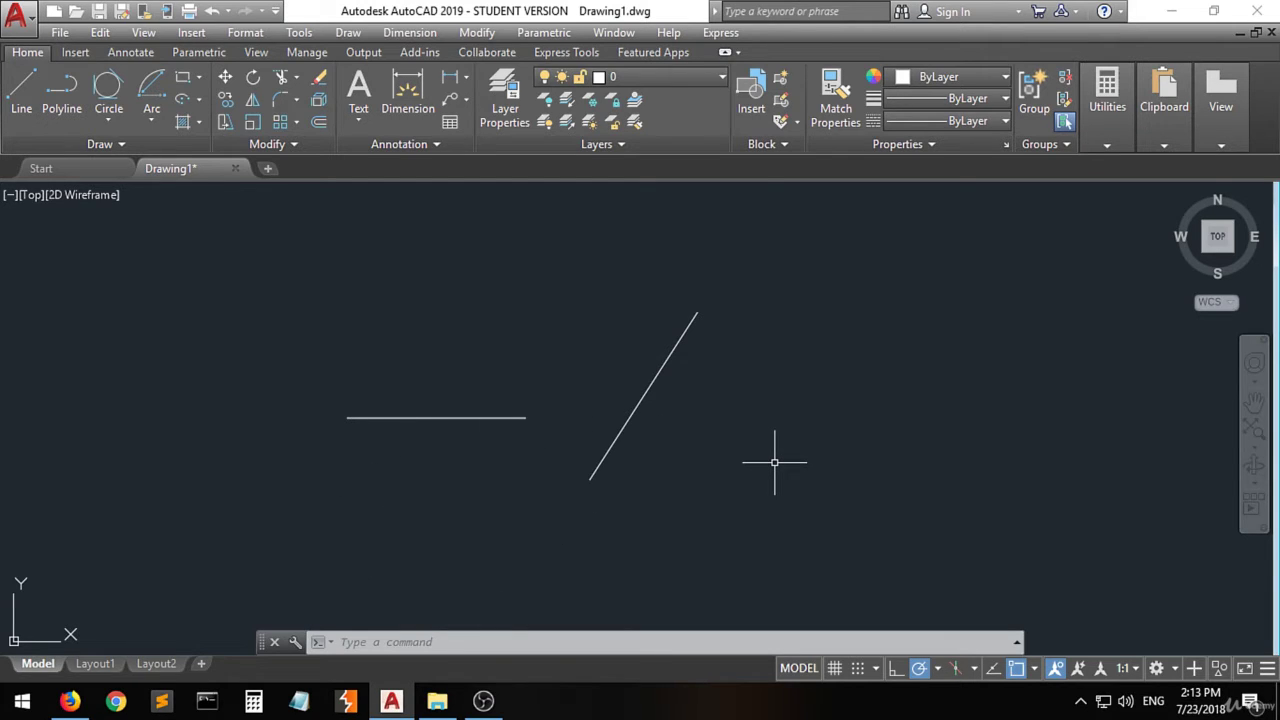
- Draw a circle with a radius of about 51 units to the right of the slanted line
{"action": "type", "text": "c"}
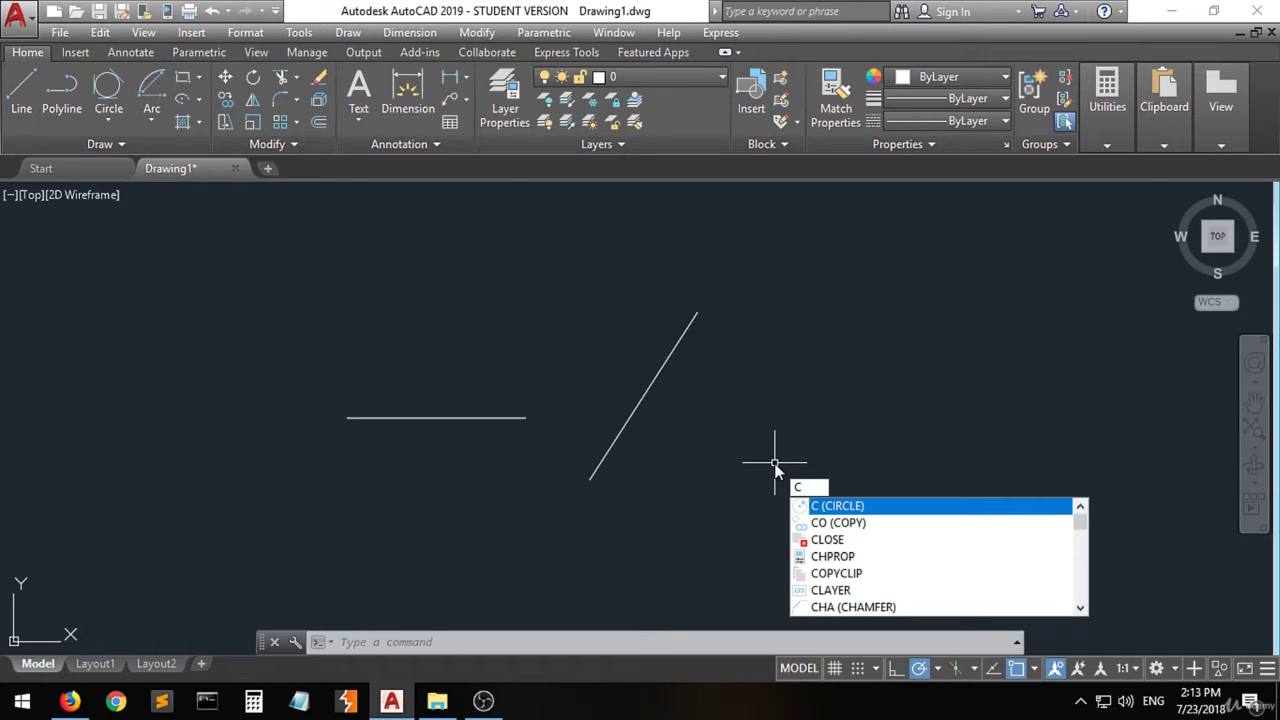
{"action": "key", "text": "Return"}
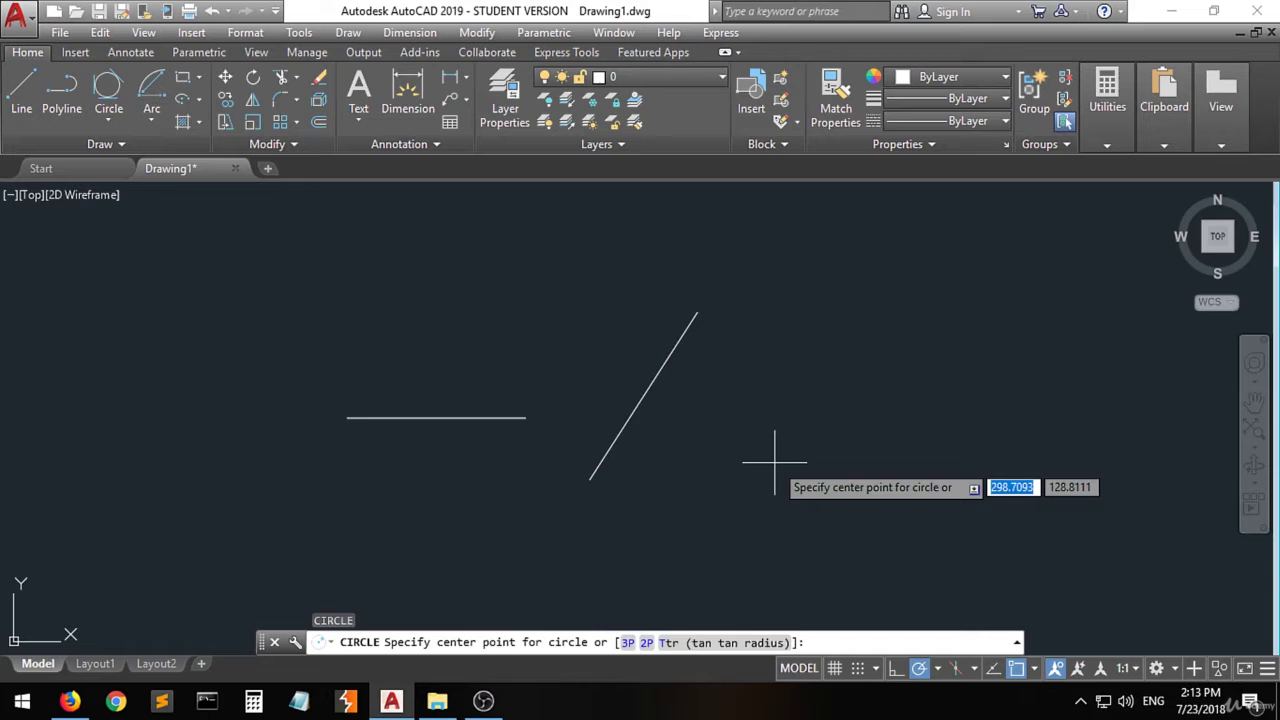
{"action": "left_click", "coordinate": [803, 385]}
{"action": "left_click", "coordinate": [749, 468]}
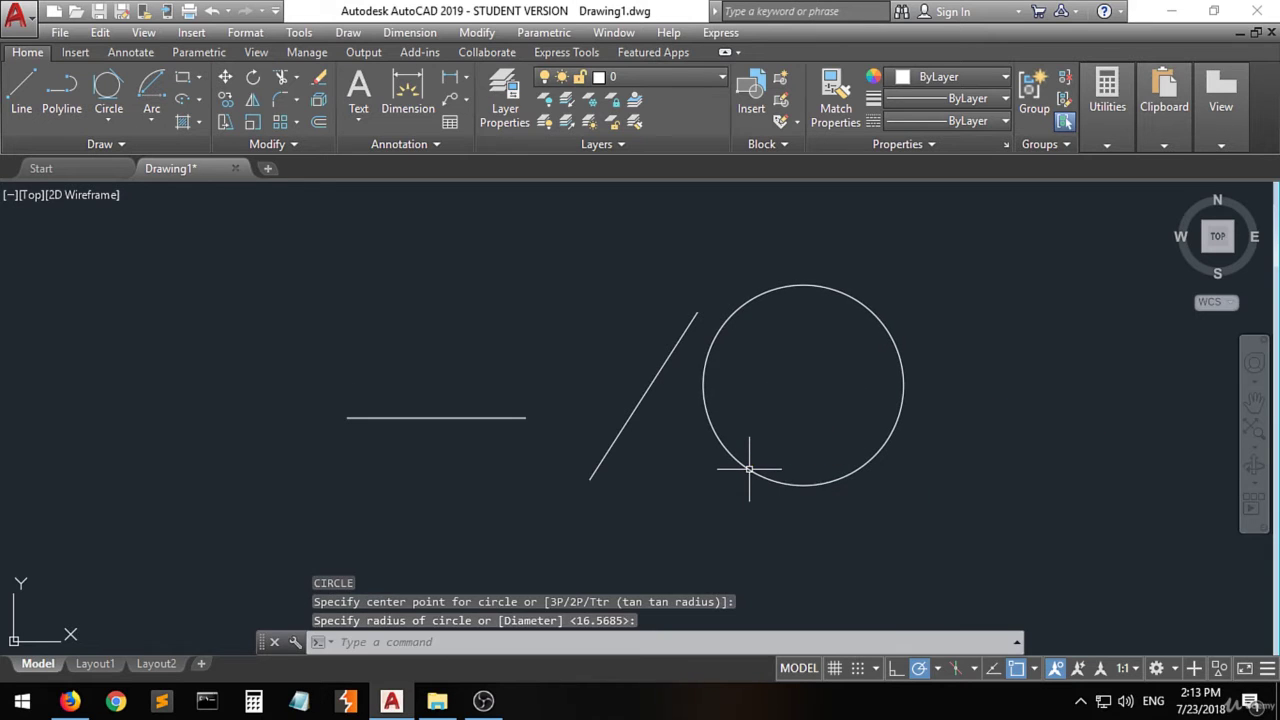
{"action": "left_click", "coordinate": [443, 289]}
{"action": "left_click", "coordinate": [533, 333]}
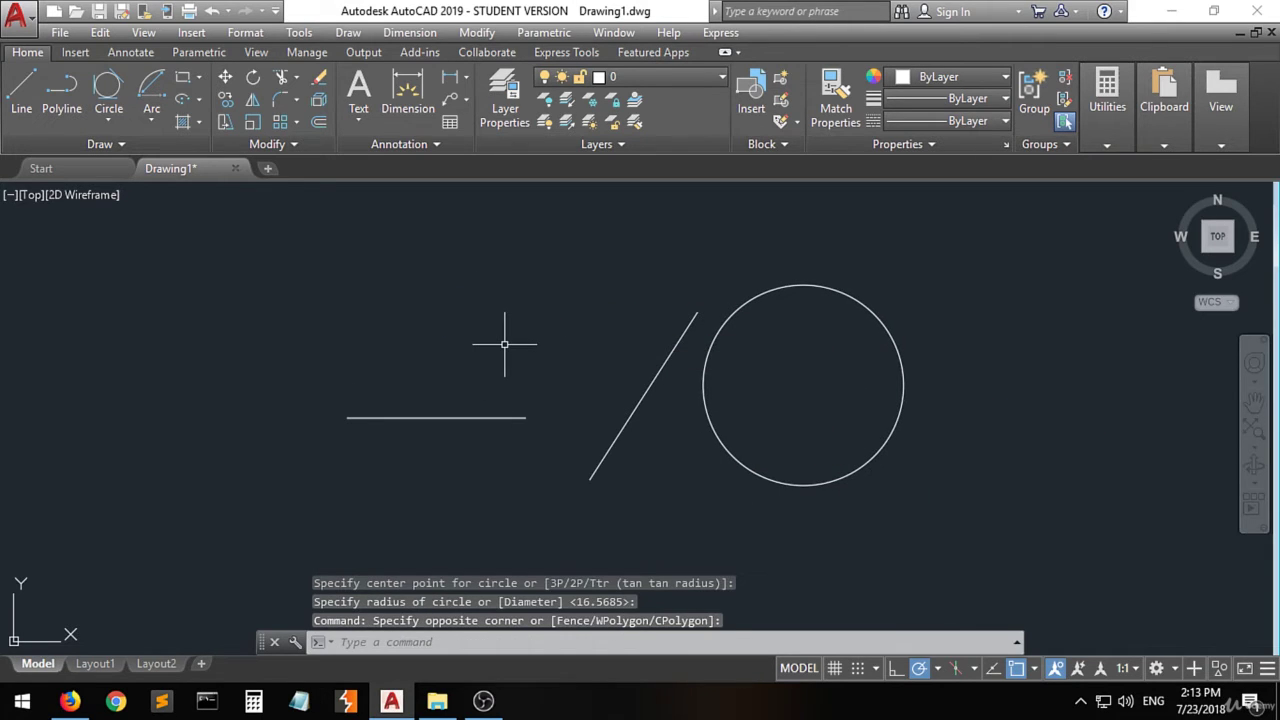
- Draw a smaller circle just above the right part of the horizontal line
{"action": "type", "text": "c"}
{"action": "key", "text": "Return"}
{"action": "left_click", "coordinate": [504, 344]}
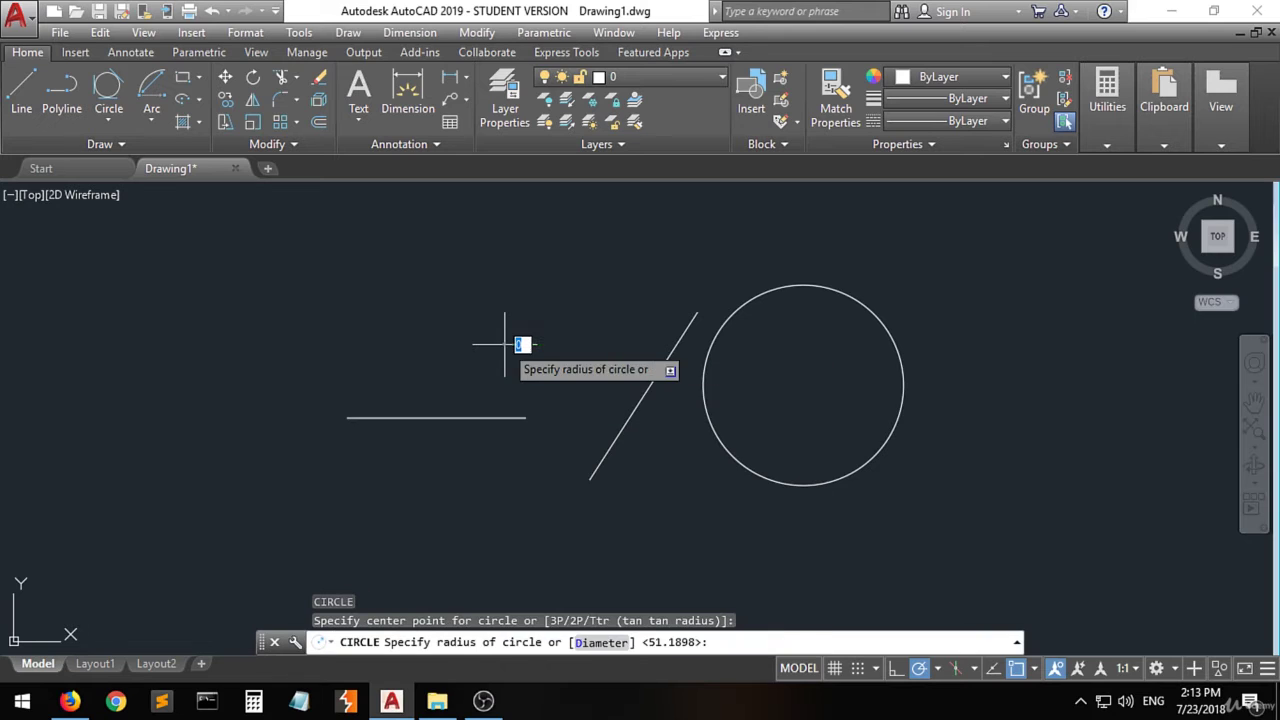
{"action": "left_click", "coordinate": [559, 352]}
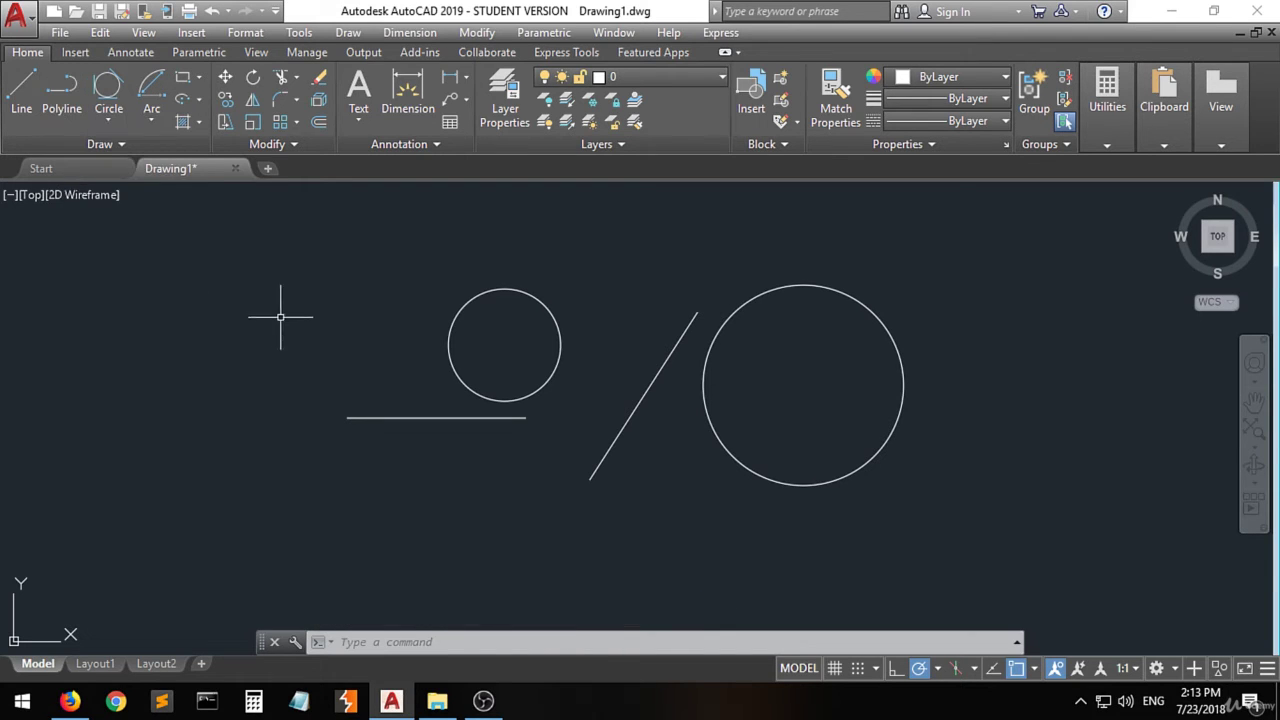
- Draw a four-sided polyline to the left of the small circle, ending it back at its start point
{"action": "type", "text": "P"}
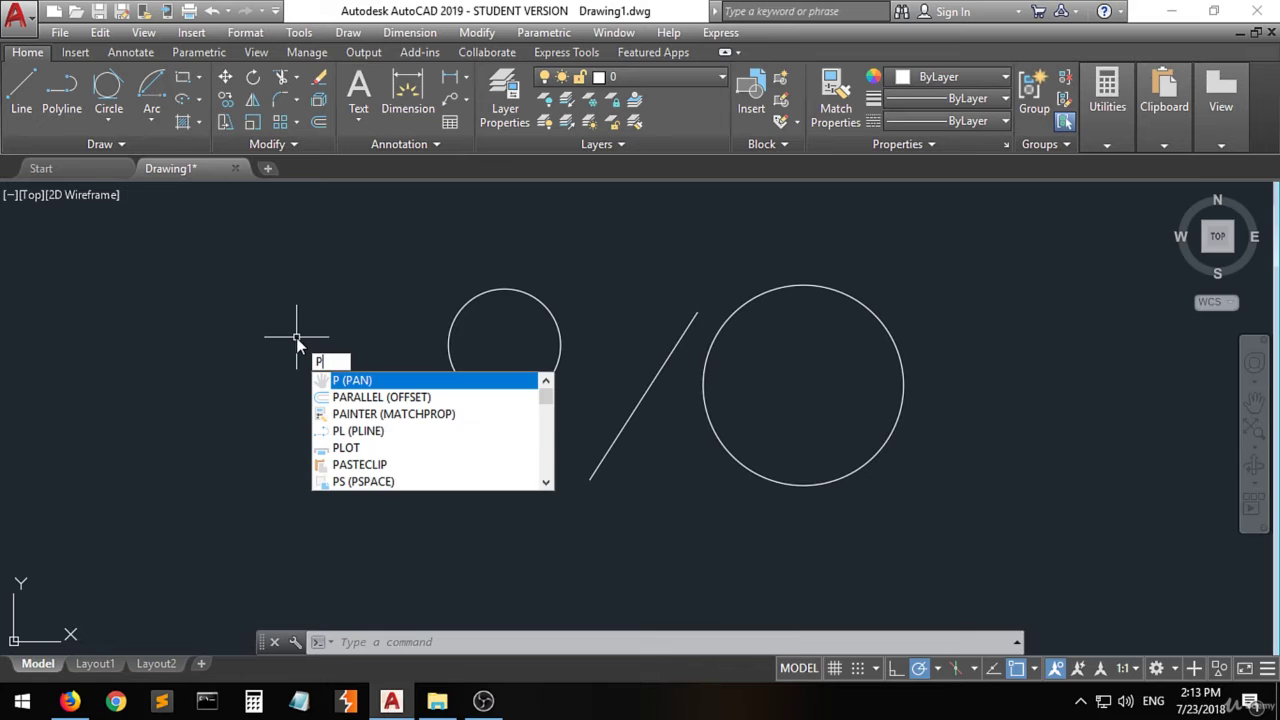
{"action": "type", "text": "L"}
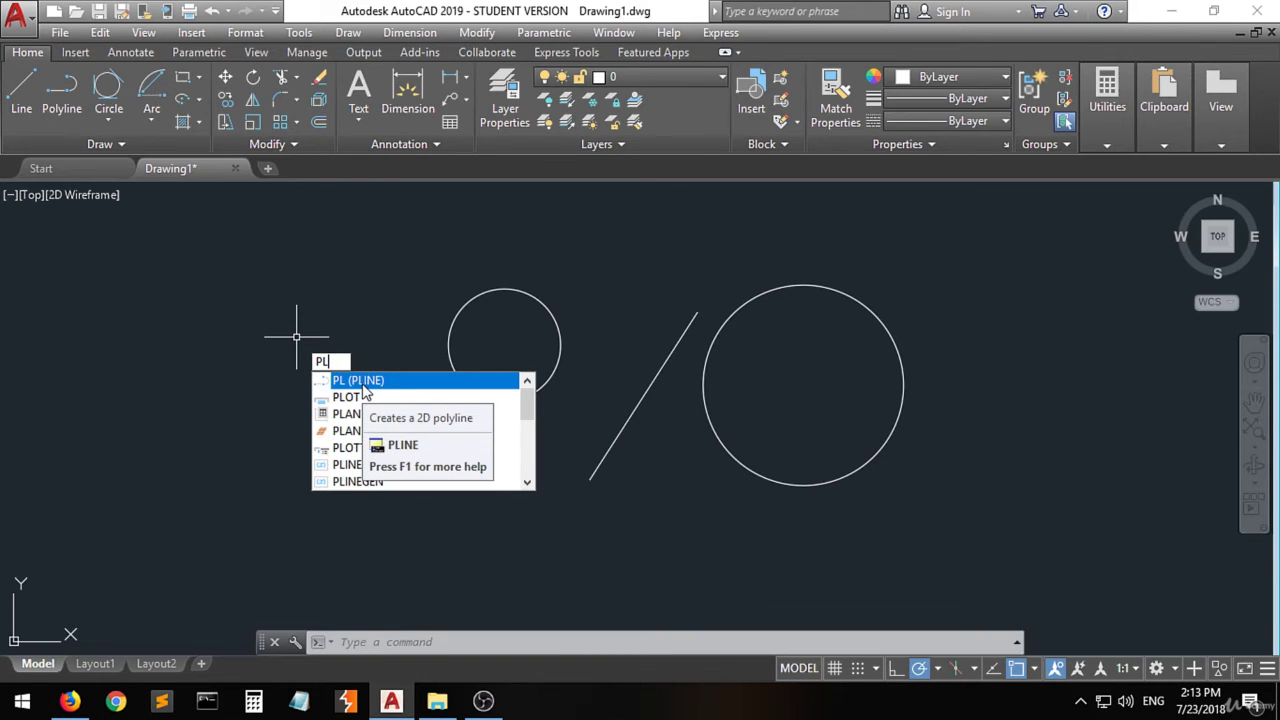
{"action": "key", "text": "Return"}
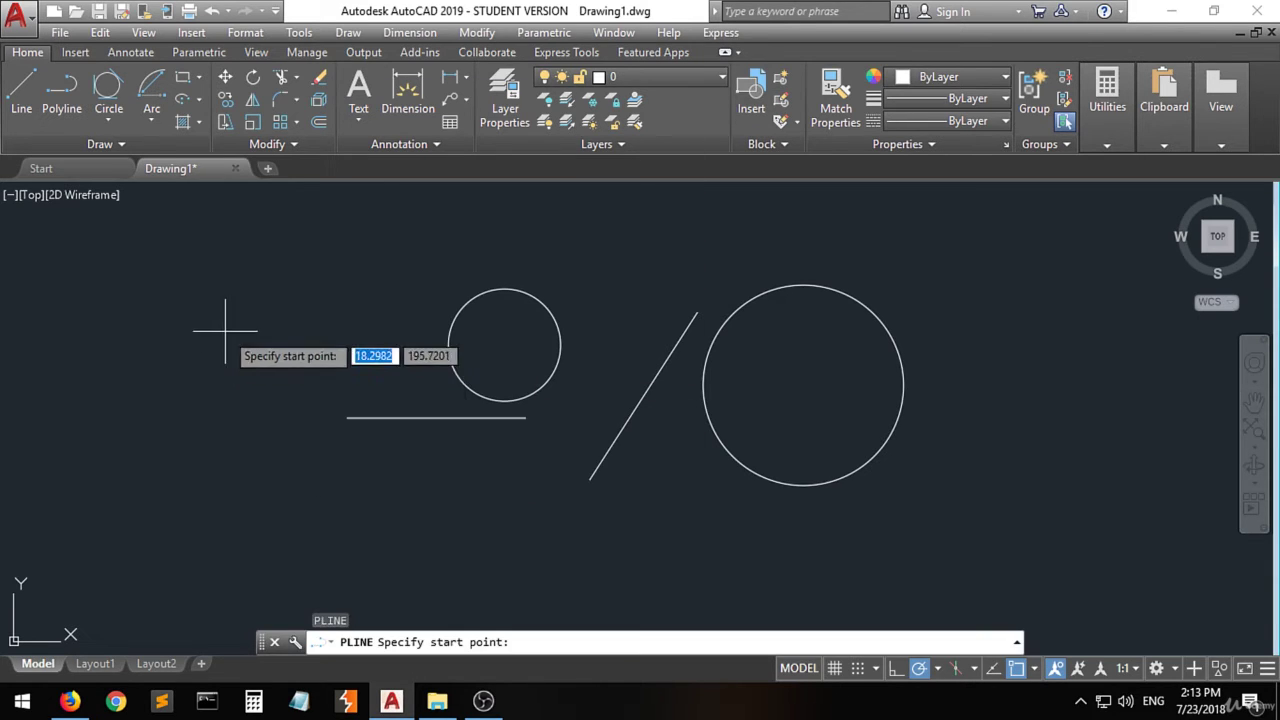
{"action": "left_click", "coordinate": [225, 332]}
{"action": "left_click", "coordinate": [249, 410]}
{"action": "left_click", "coordinate": [335, 345]}
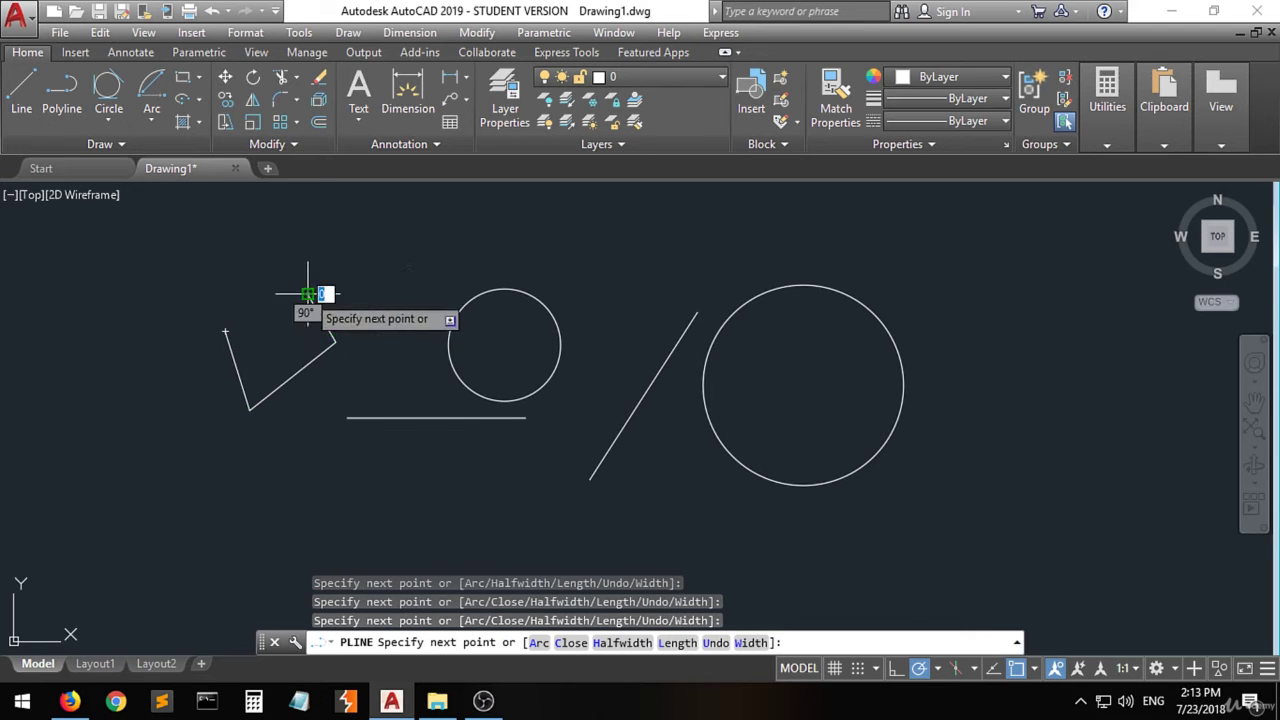
{"action": "left_click", "coordinate": [308, 296]}
{"action": "left_click", "coordinate": [225, 332]}
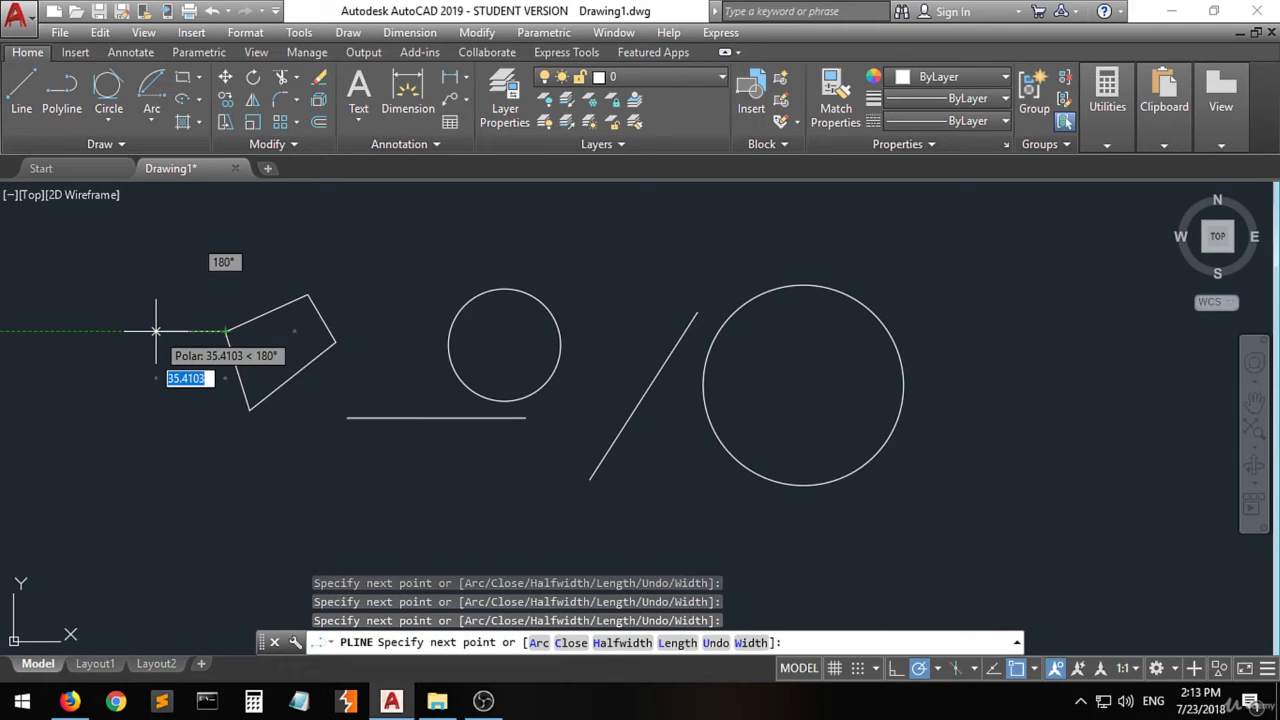
{"action": "key", "text": "Return"}
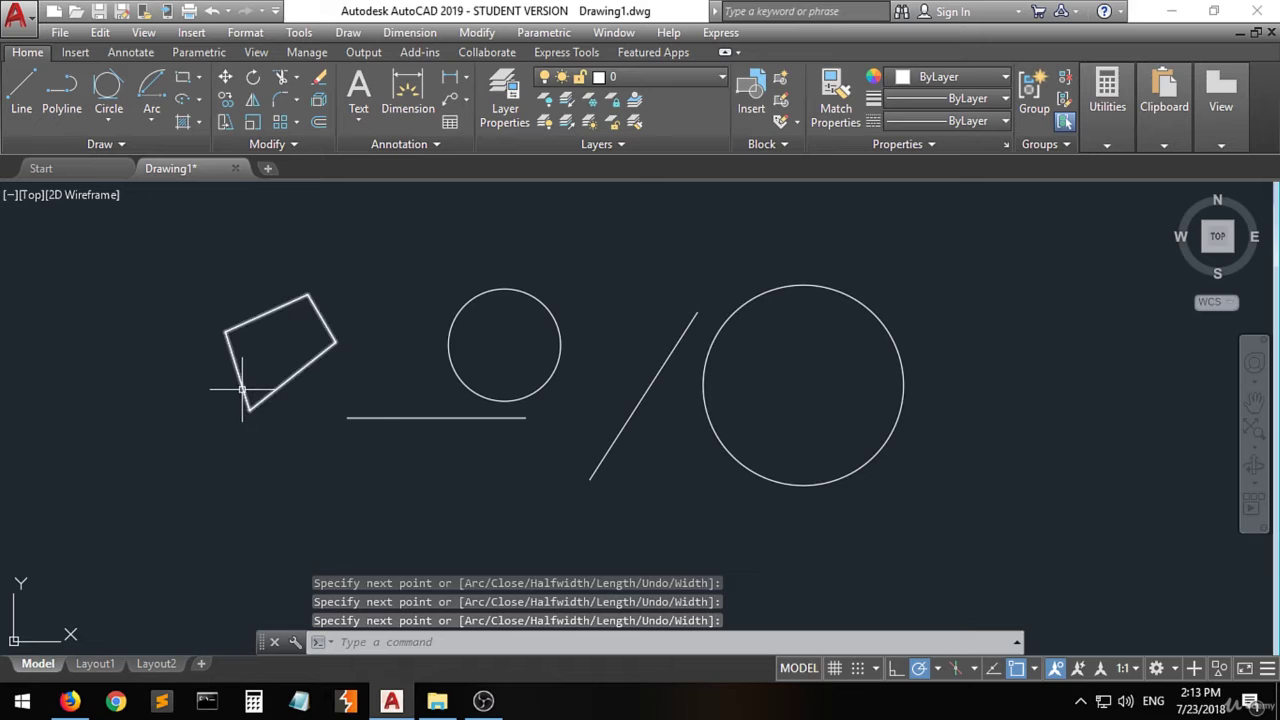
{"action": "mouse_move", "coordinate": [242, 390]}
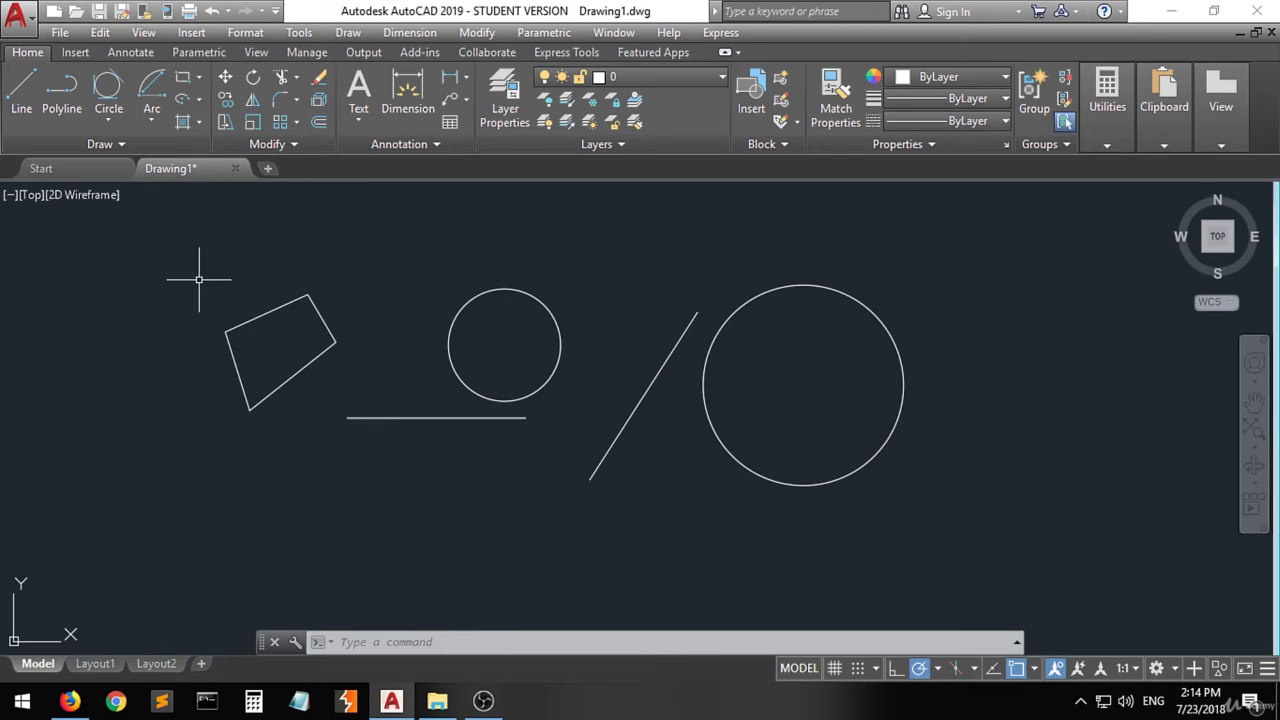
- Draw a nearly square rectangle that overlaps the right side of the large circle
{"action": "type", "text": "R"}
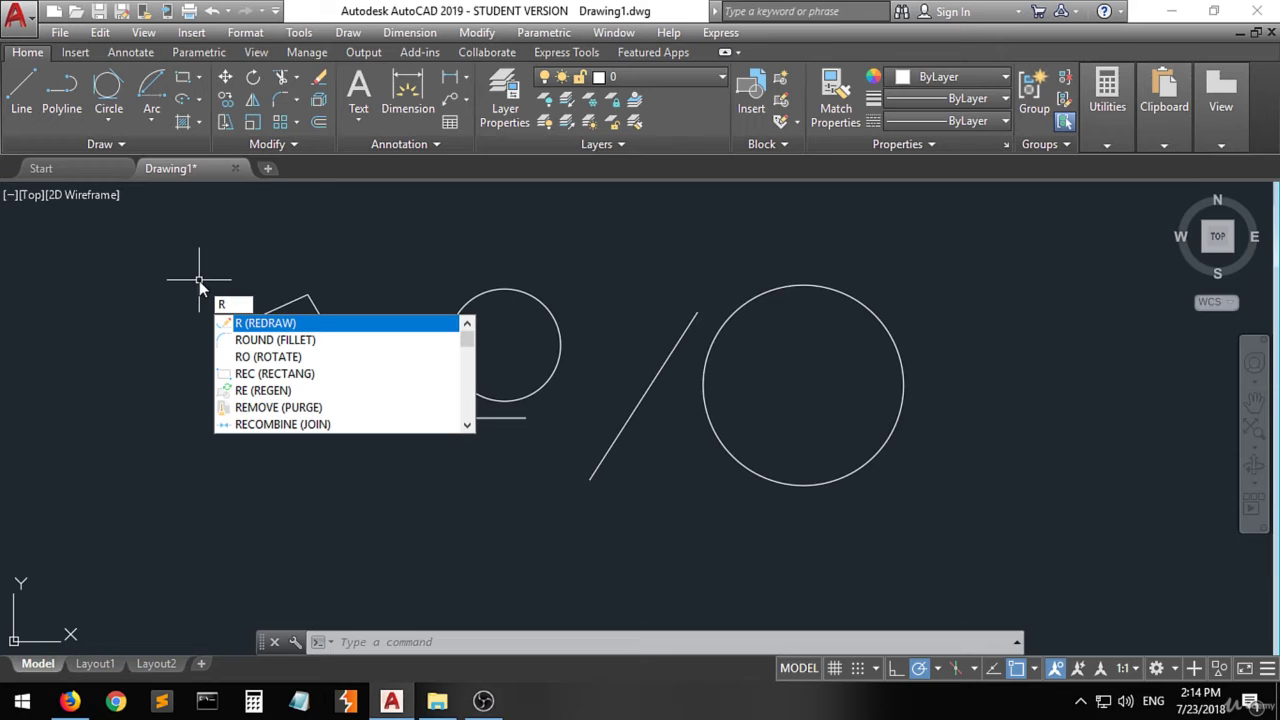
{"action": "type", "text": "E"}
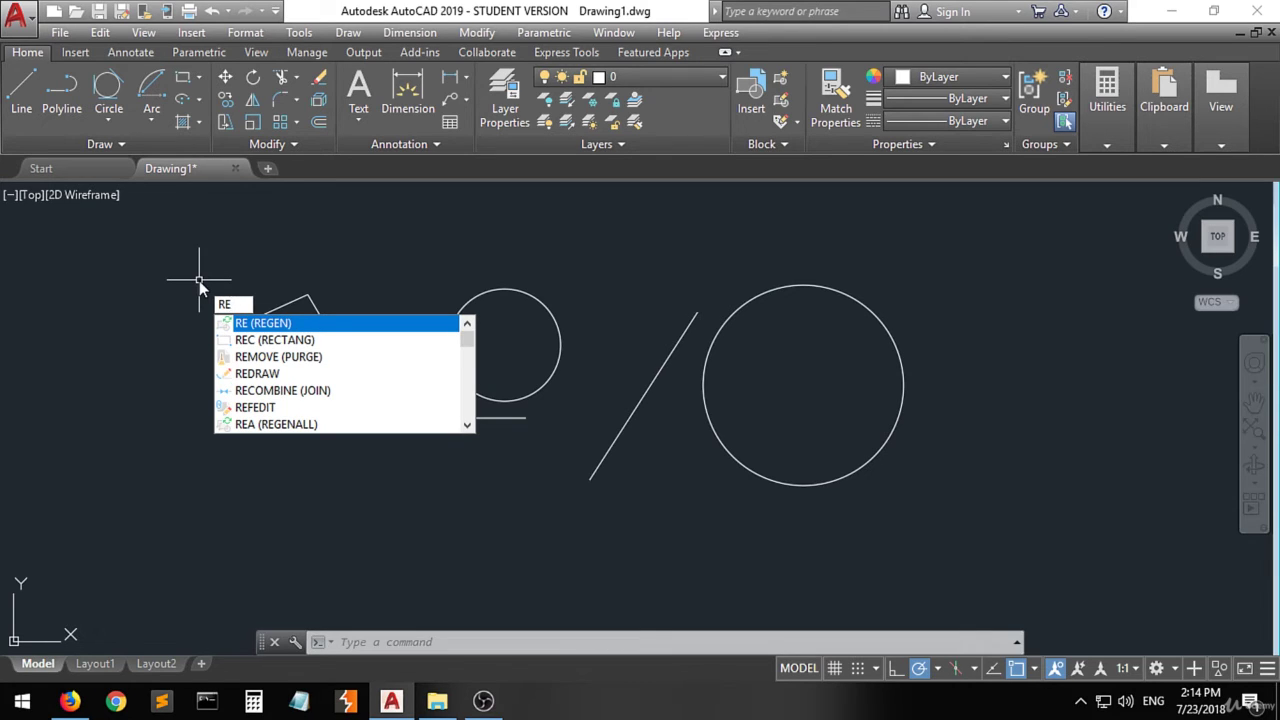
{"action": "left_click", "coordinate": [289, 348]}
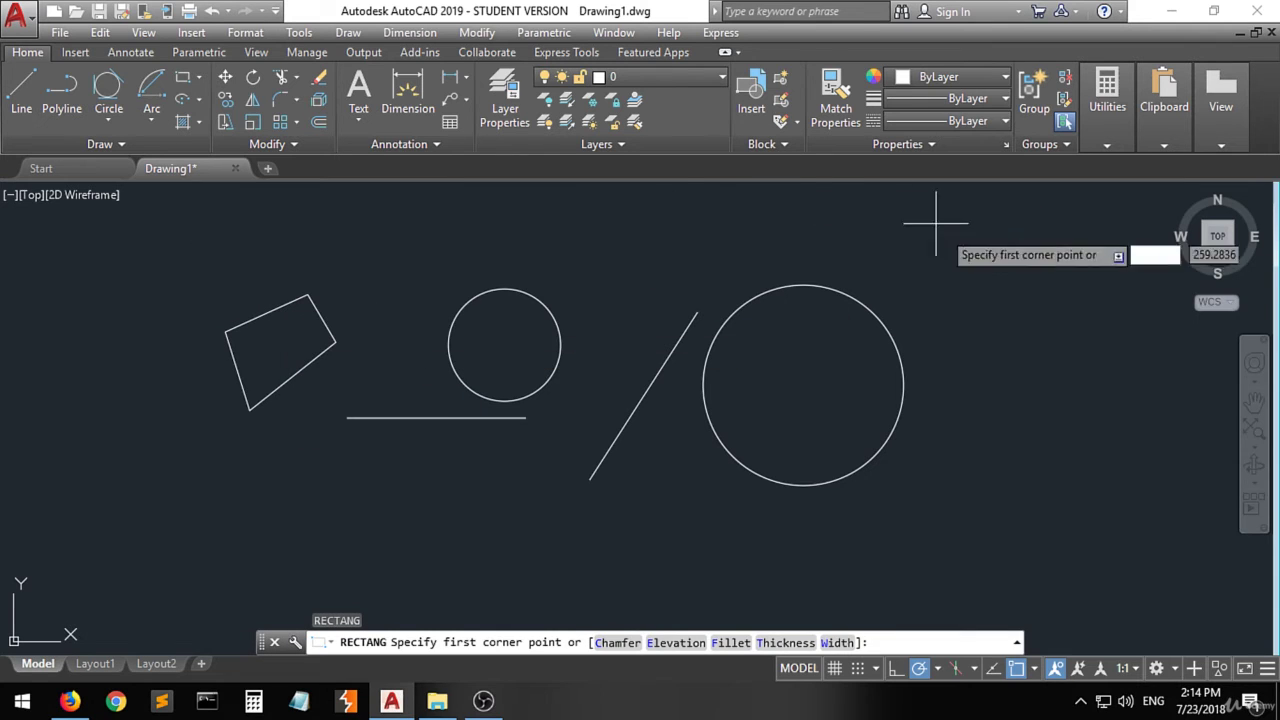
{"action": "left_click", "coordinate": [999, 273]}
{"action": "left_click", "coordinate": [844, 425]}
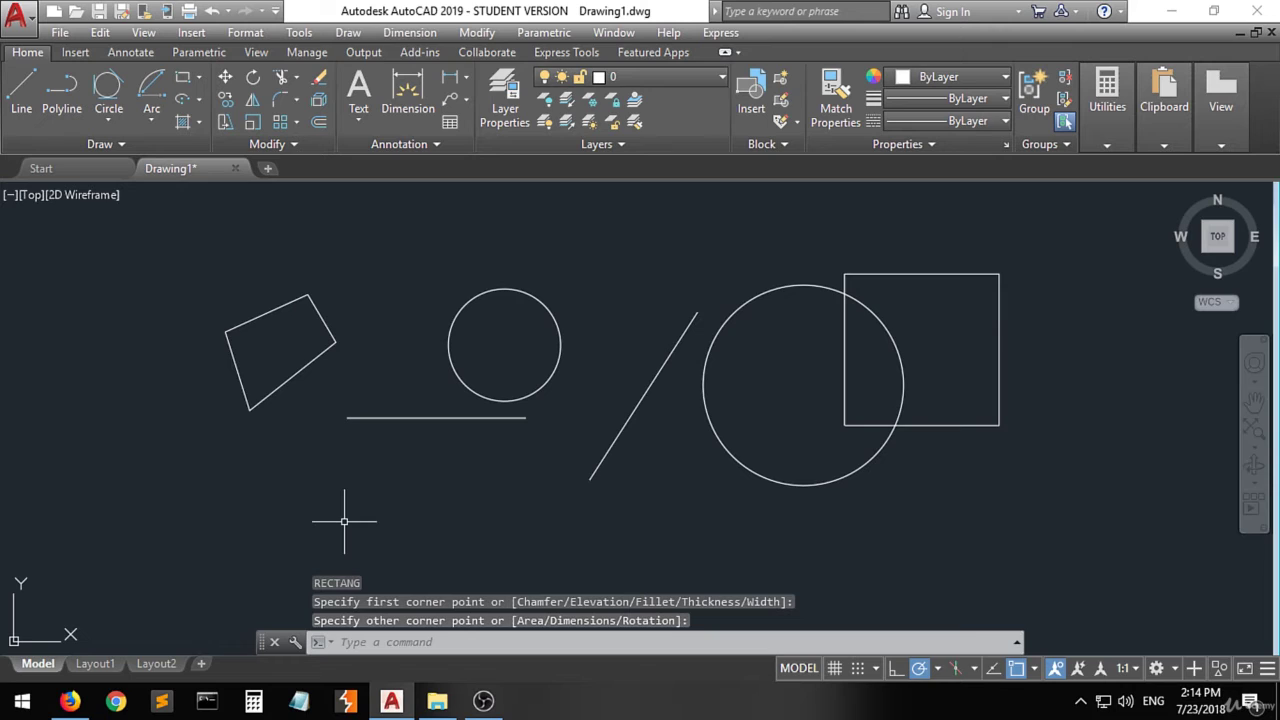
- Draw a rectangle that encloses the horizontal line and overlaps the lower part of the small circle
{"action": "type", "text": "RE"}
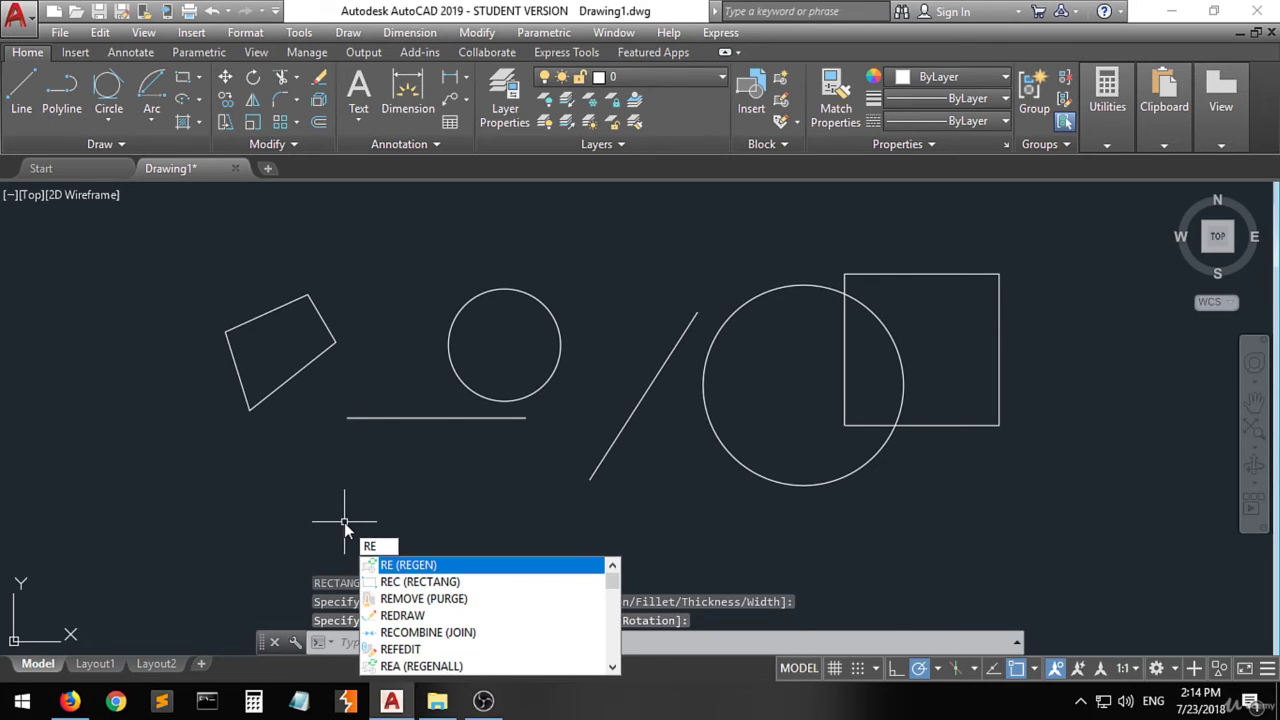
{"action": "key", "text": "Down"}
{"action": "key", "text": "Return"}
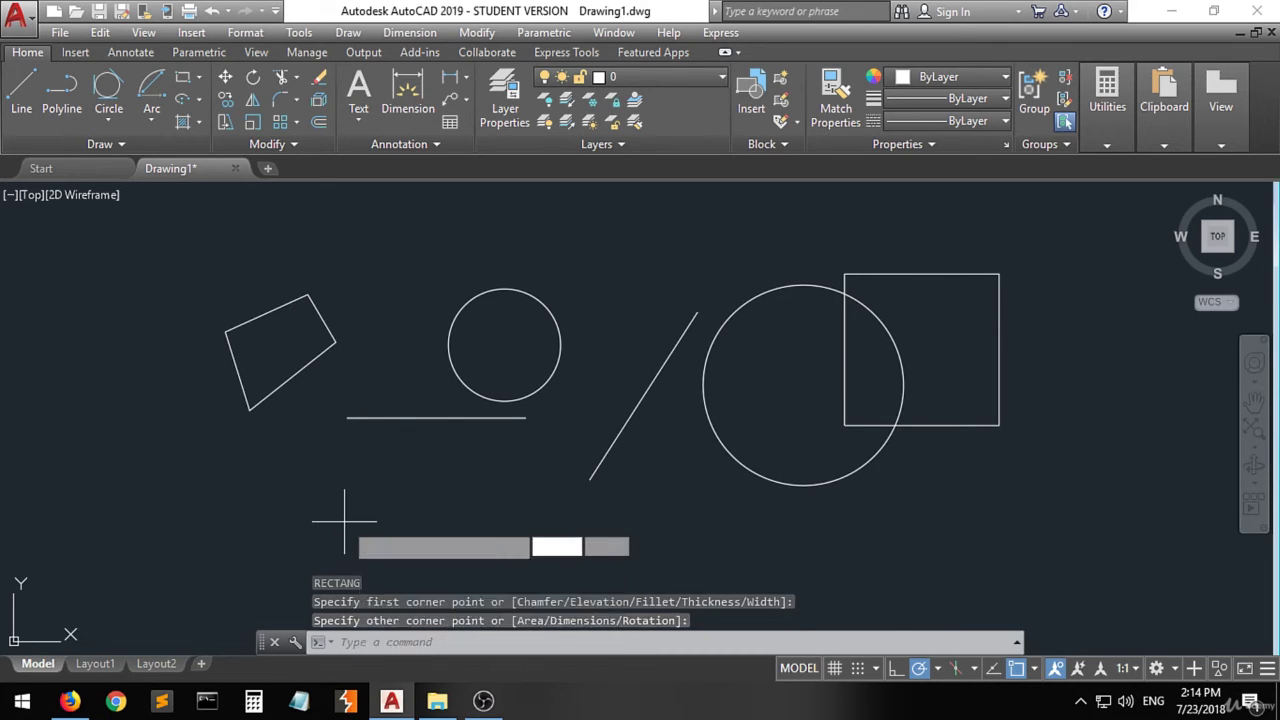
{"action": "left_click", "coordinate": [344, 521]}
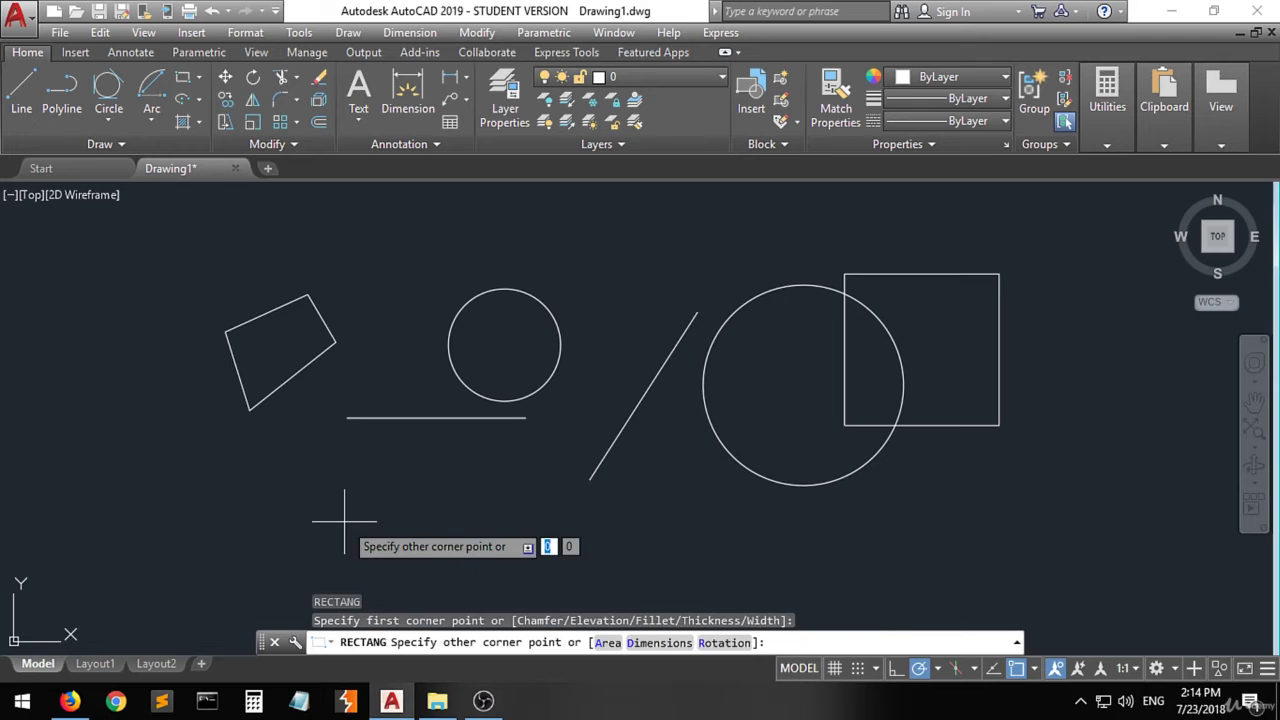
{"action": "left_click", "coordinate": [581, 365]}
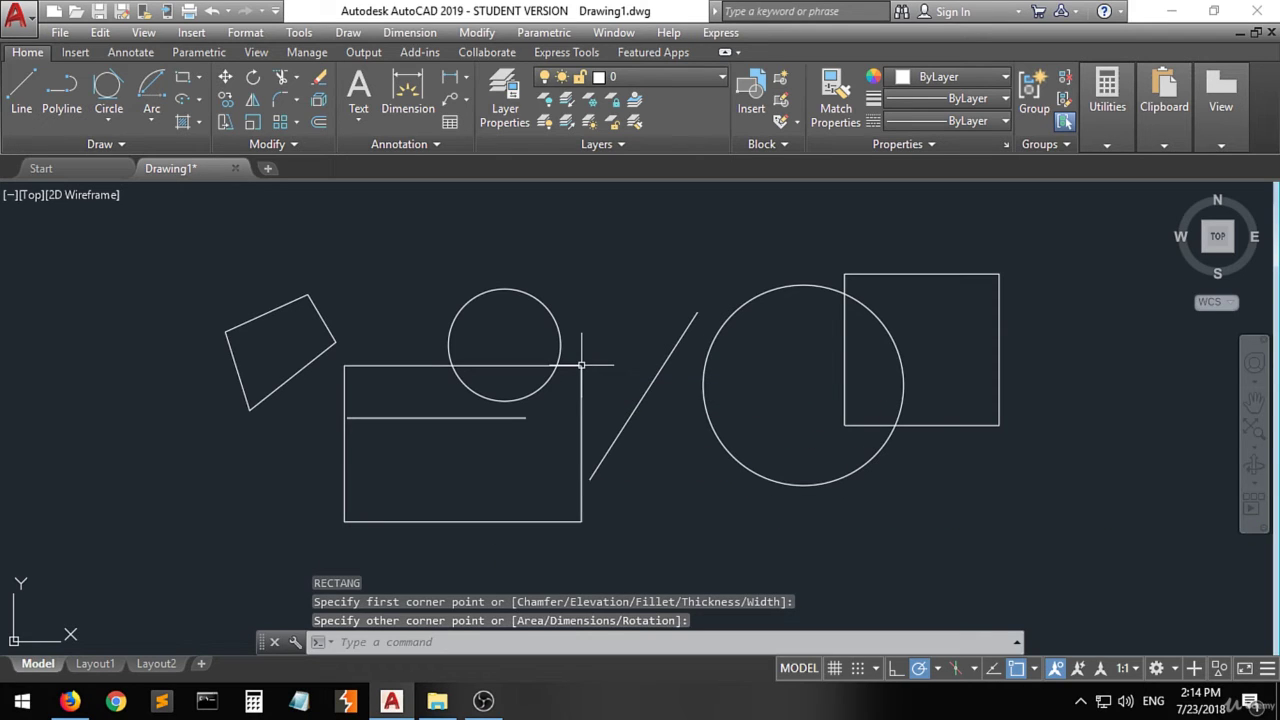
- Draw a wide rectangle from the upper-right corner of the rectangle around the horizontal line, reaching up into the nearly square rectangle
{"action": "type", "text": "R"}
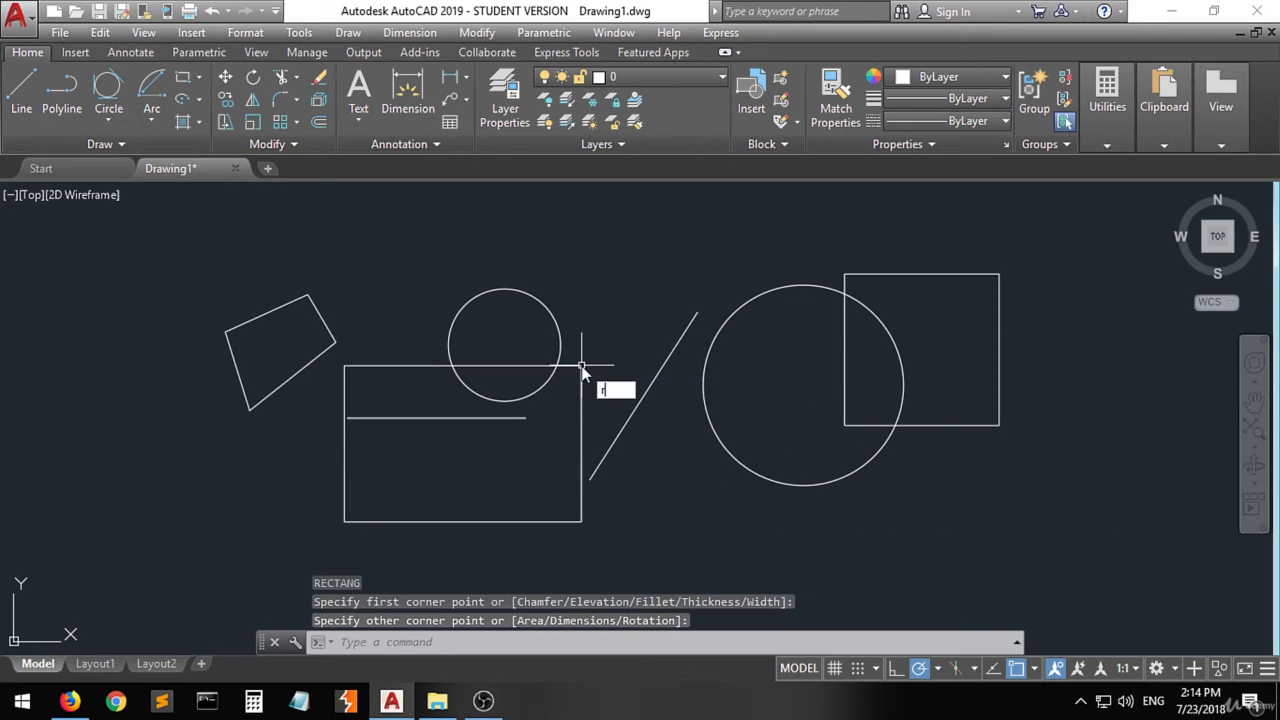
{"action": "type", "text": "EC"}
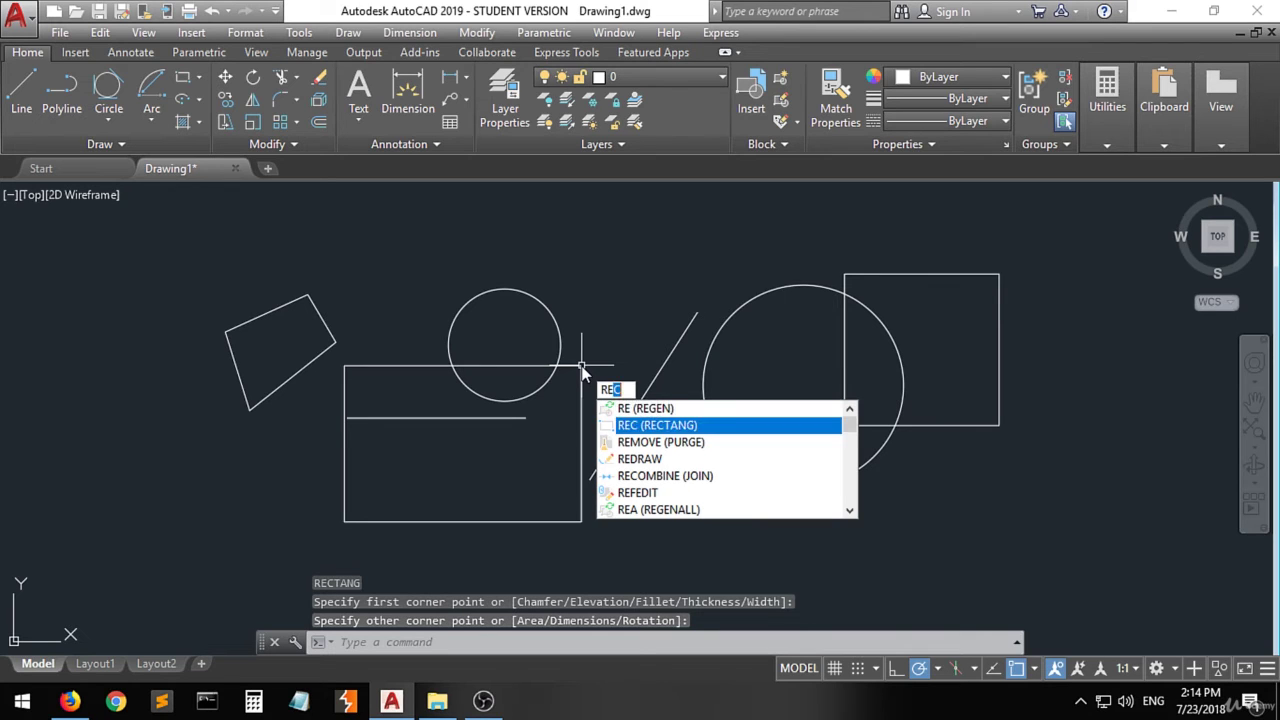
{"action": "key", "text": "Return"}
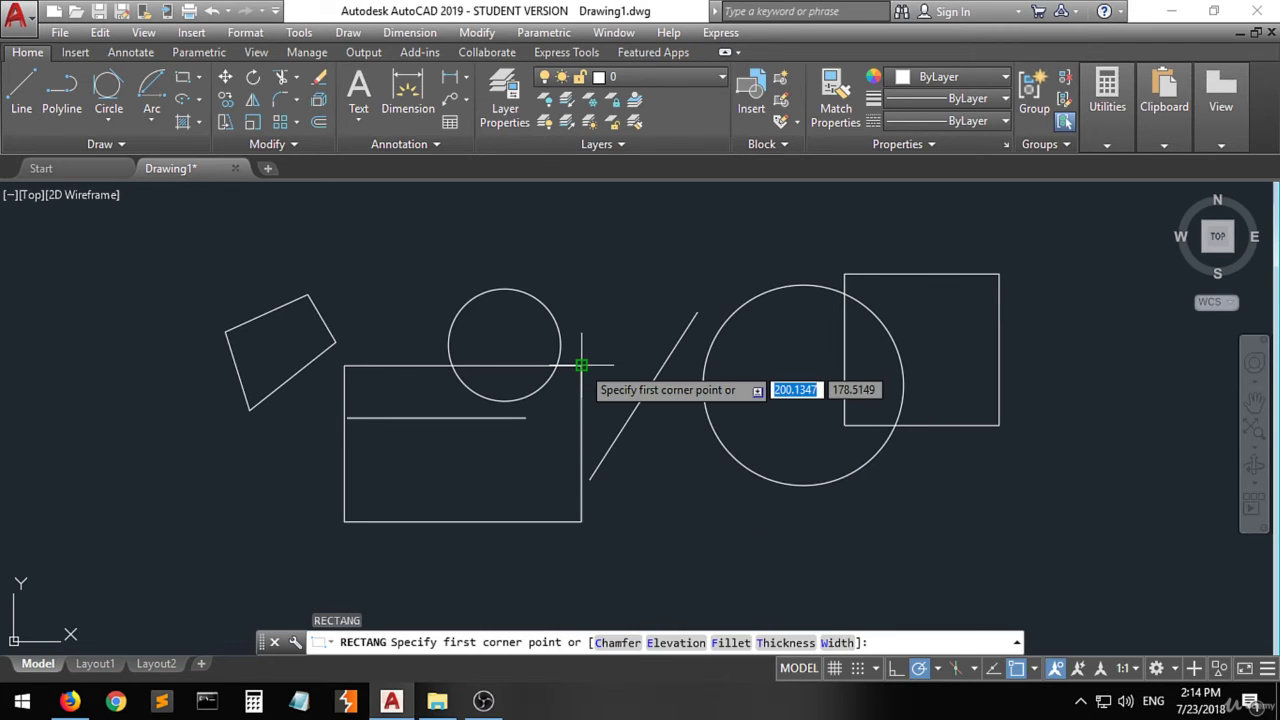
{"action": "left_click", "coordinate": [581, 365]}
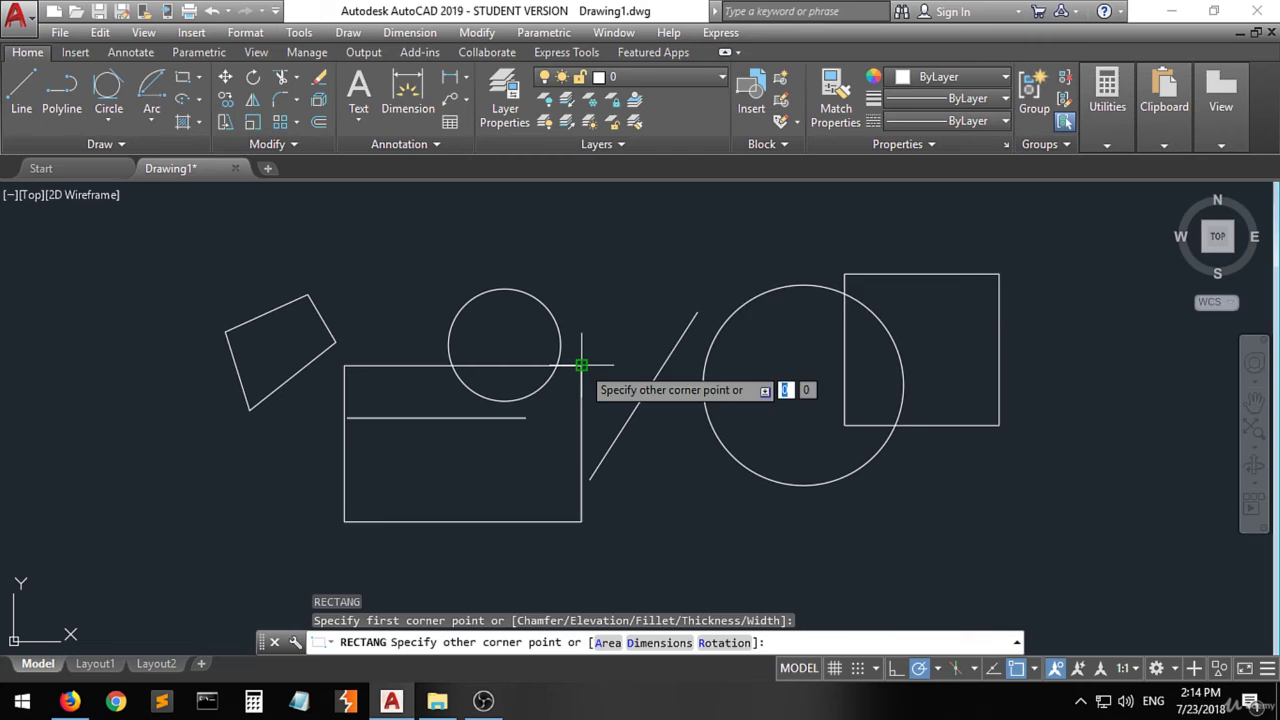
{"action": "left_click", "coordinate": [922, 261]}
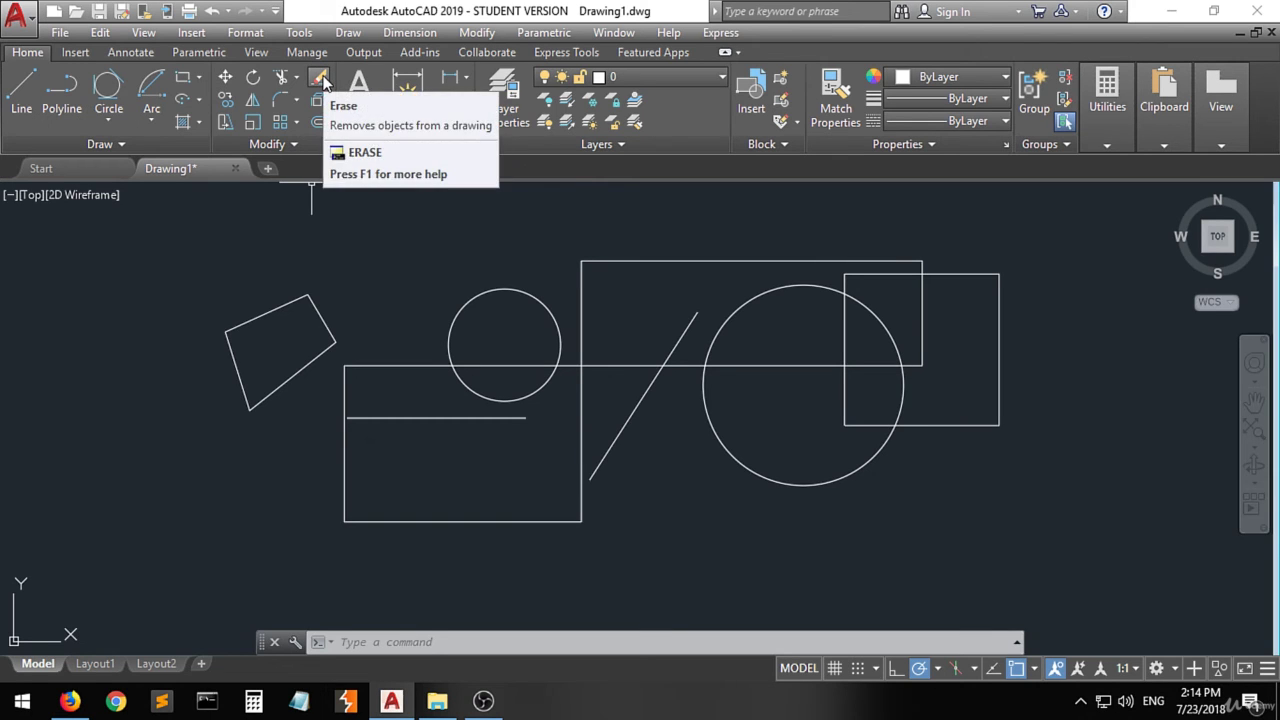
- Erase the four-sided polyline to the left of the small circle
{"action": "type", "text": "E"}
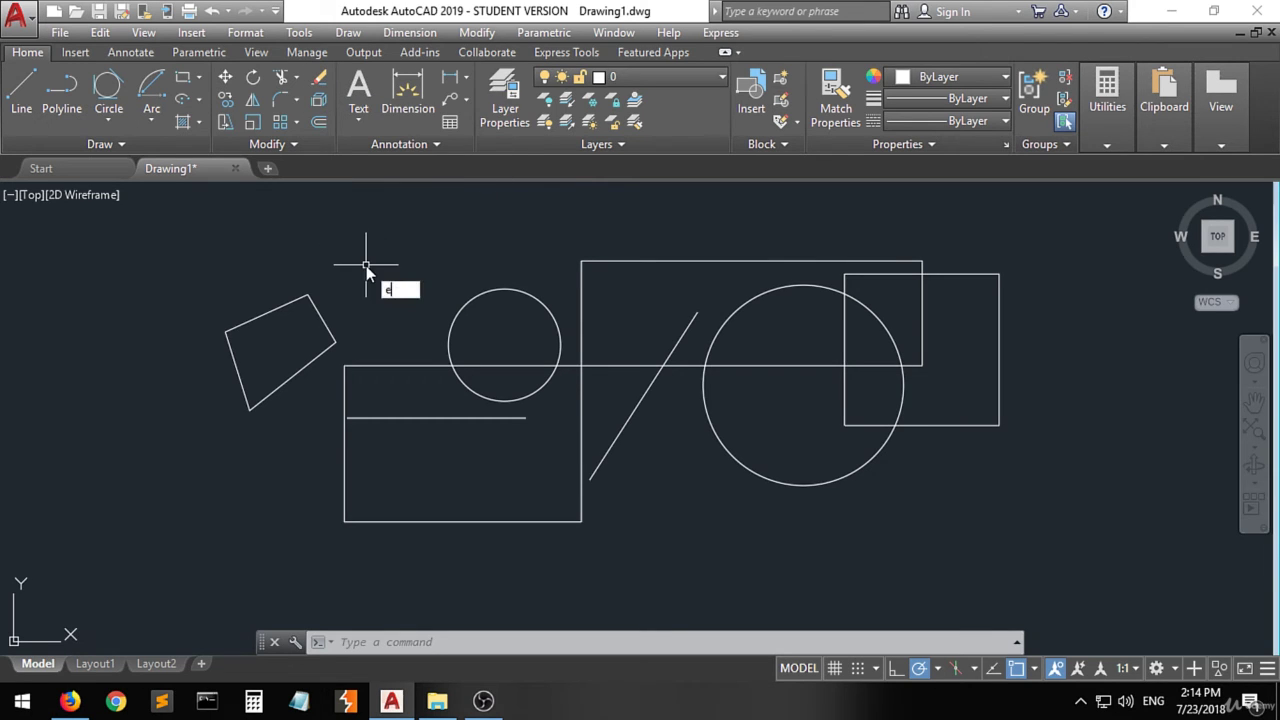
{"action": "key", "text": "Return"}
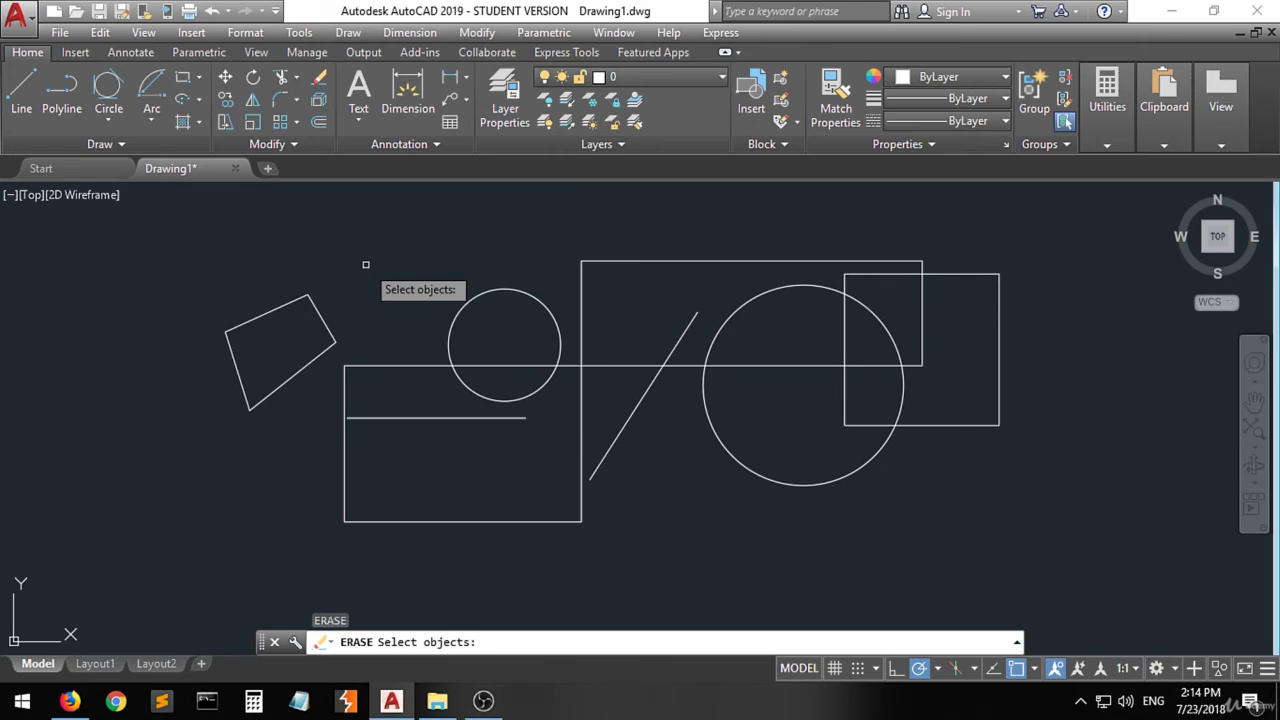
{"action": "left_click", "coordinate": [324, 324]}
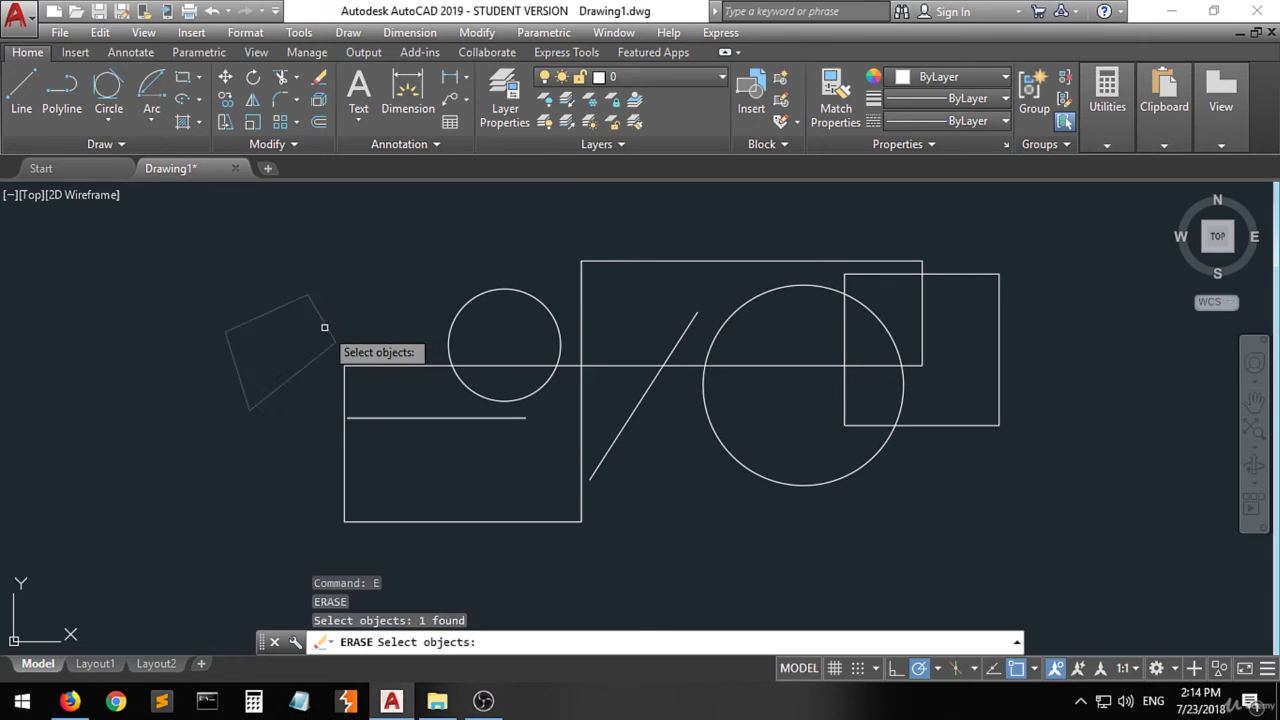
{"action": "key", "text": "Return"}
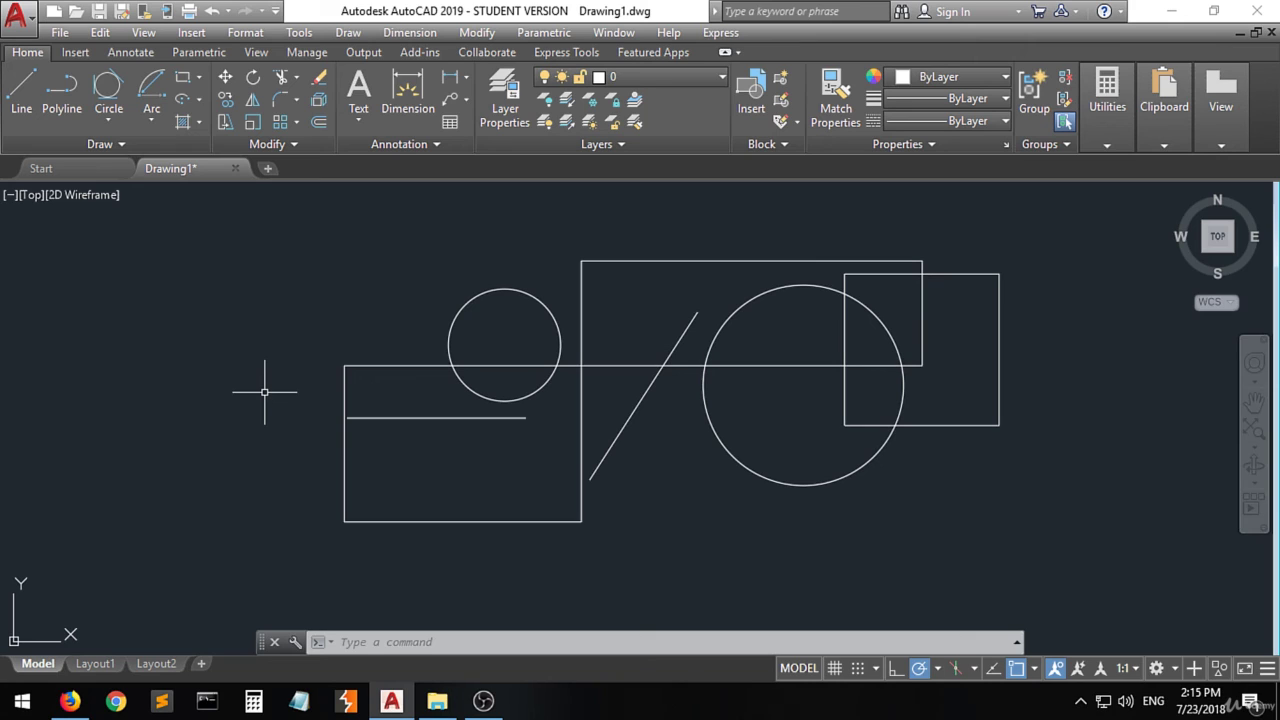
- Draw a large, nearly closed three-point arc that overlaps the small circle and the rectangle around the horizontal line, leaving its gap facing left
{"action": "type", "text": "AR"}
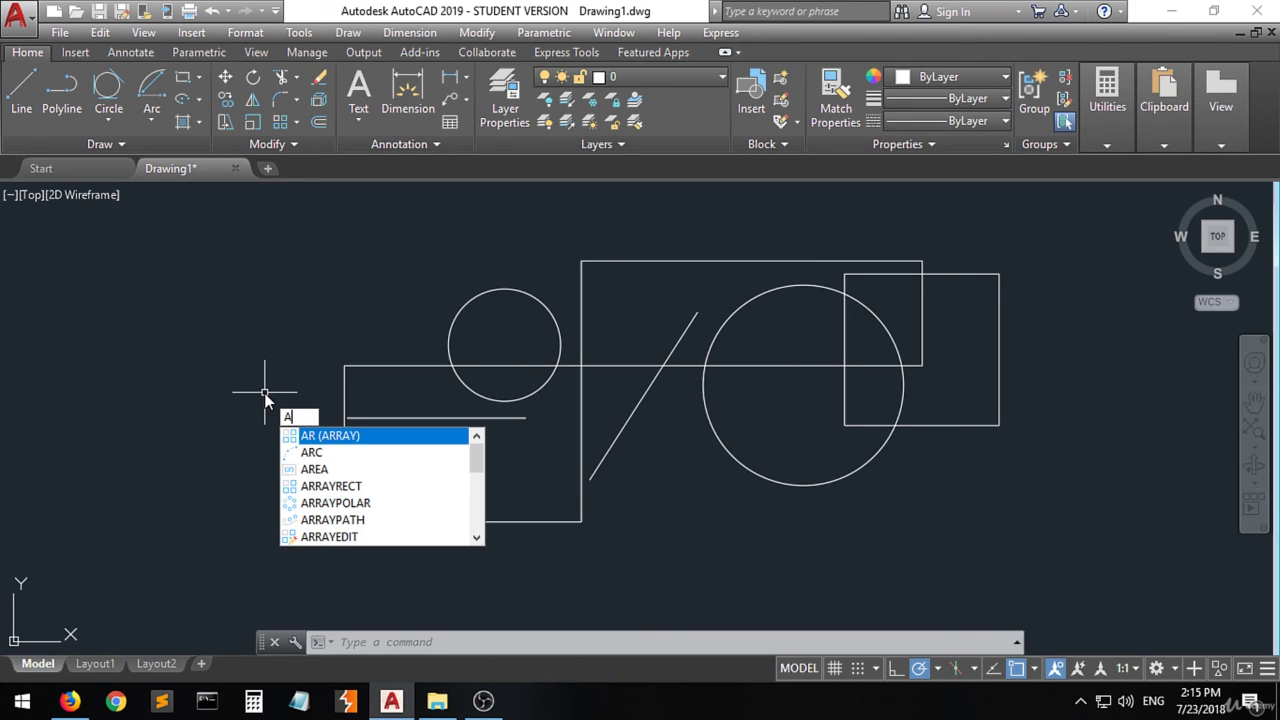
{"action": "key", "text": "BackSpace"}
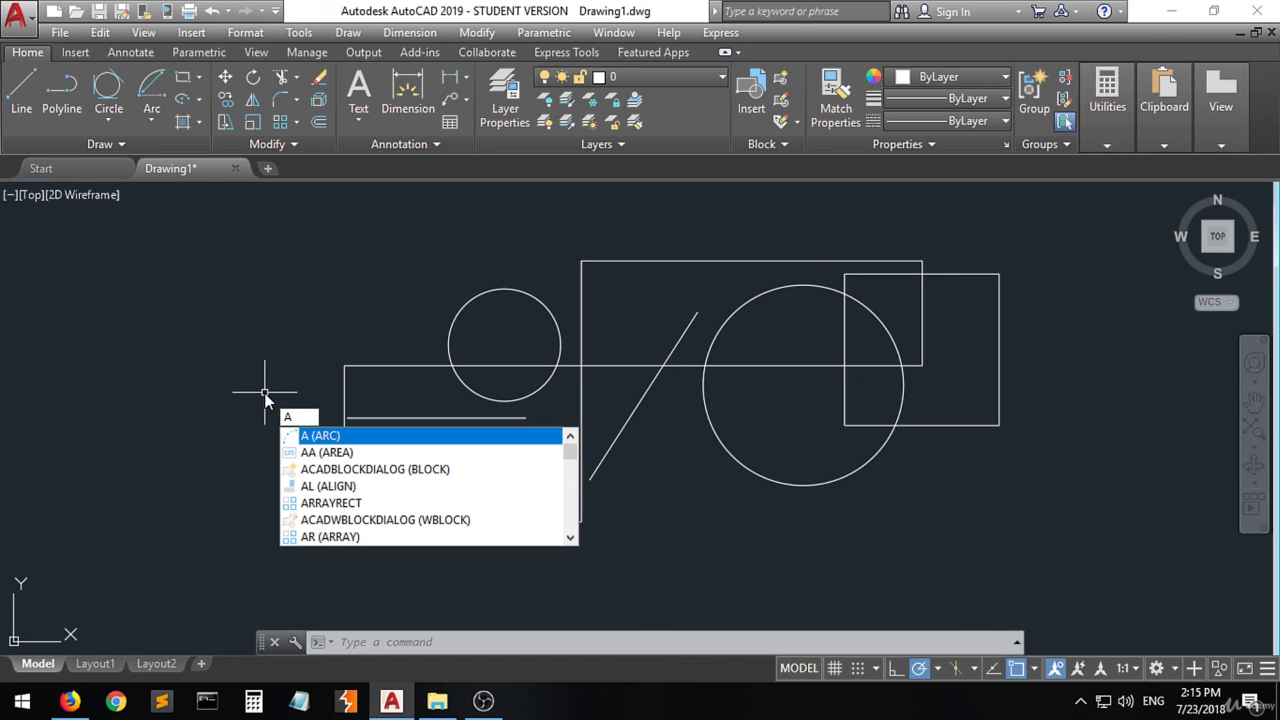
{"action": "key", "text": "Return"}
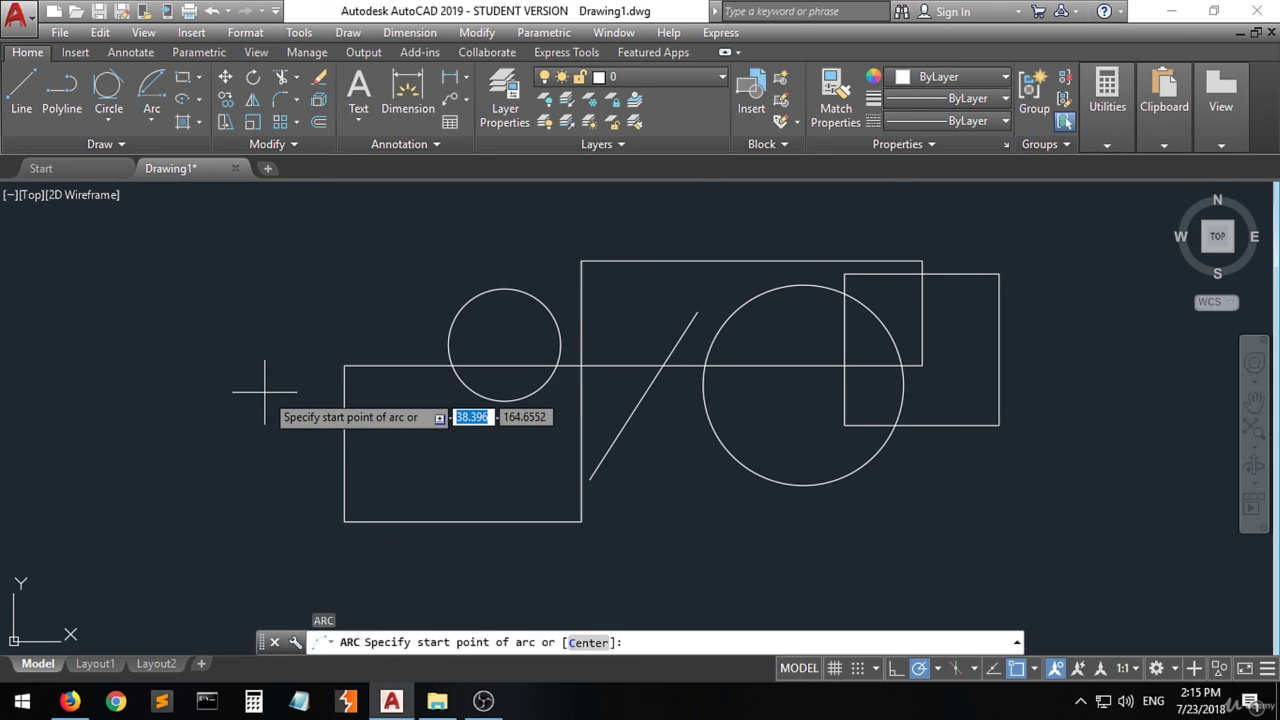
{"action": "left_click", "coordinate": [265, 391]}
{"action": "left_click", "coordinate": [325, 288]}
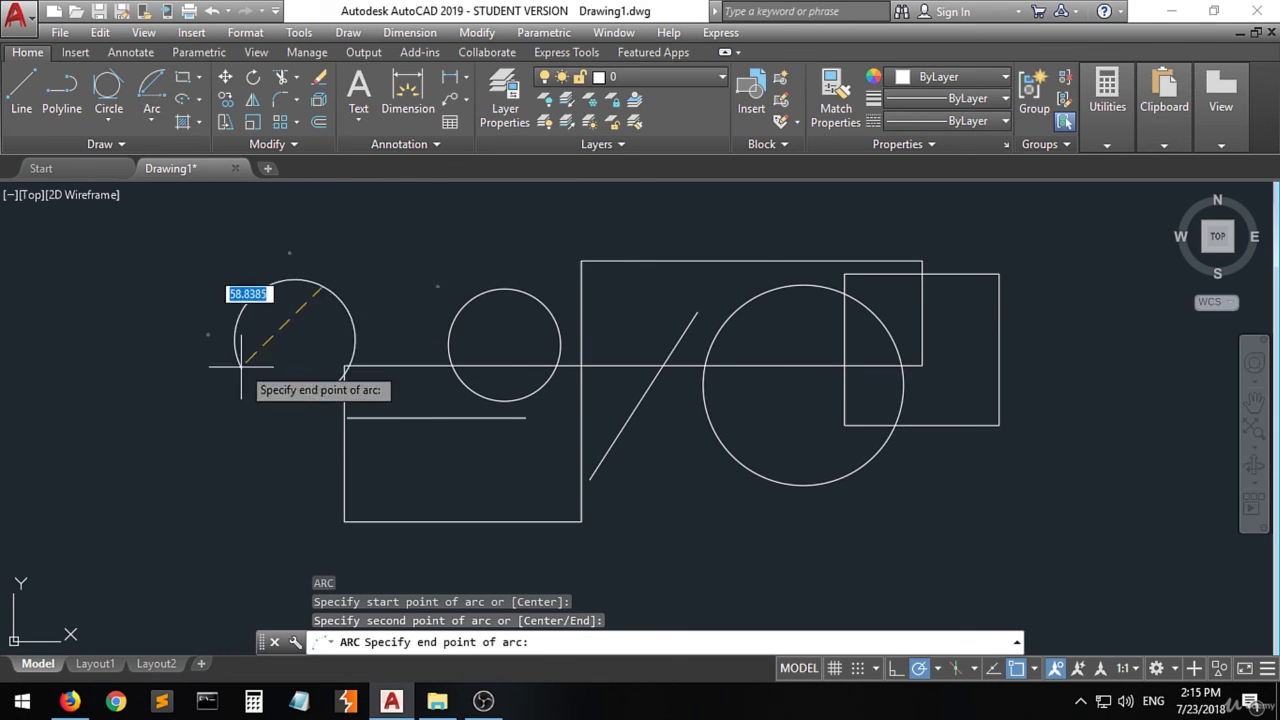
{"action": "left_click", "coordinate": [303, 297]}
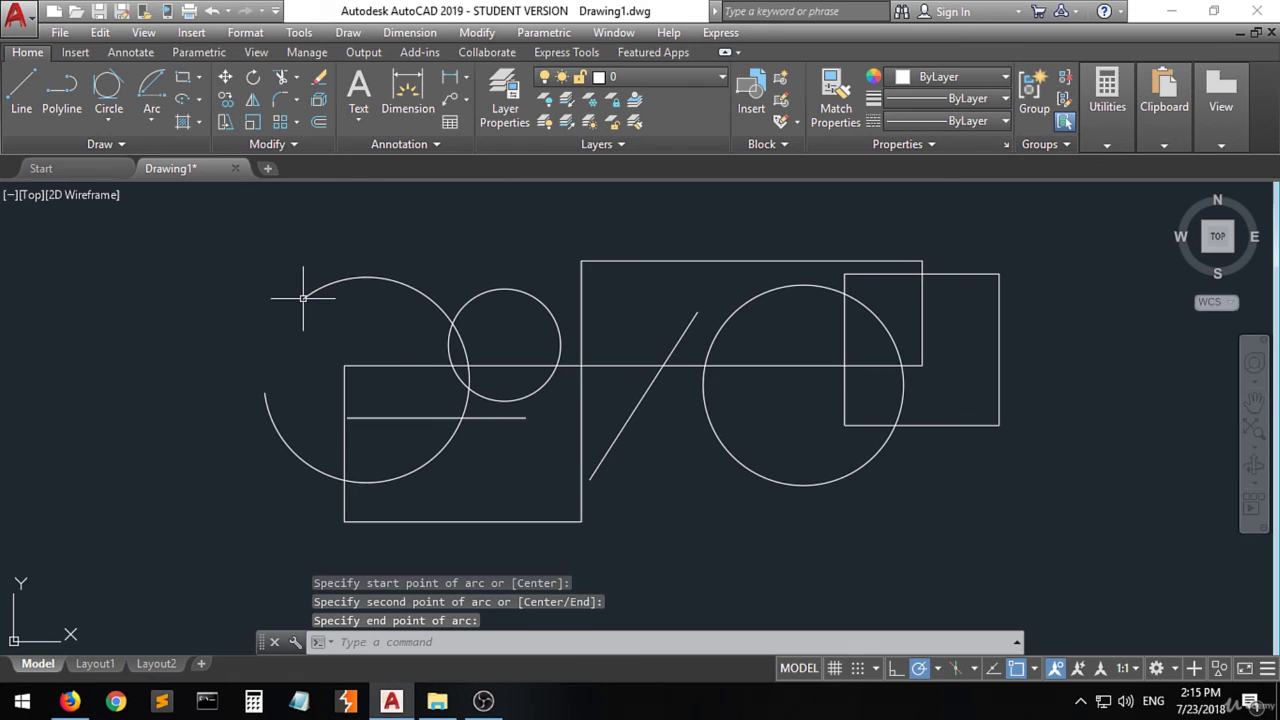